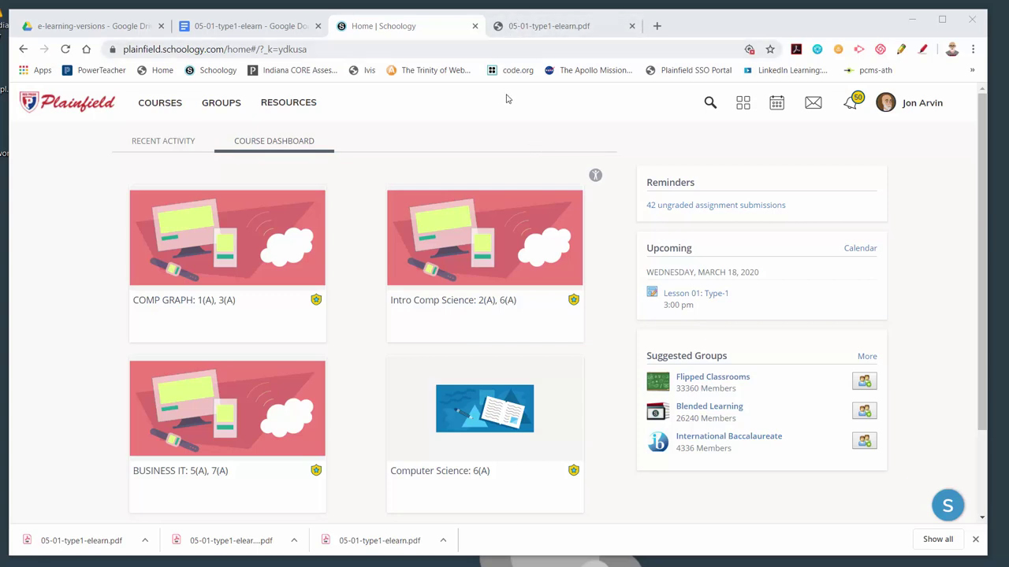
# Step: Glance through the lesson PDF tab
pyautogui.click(540, 26)
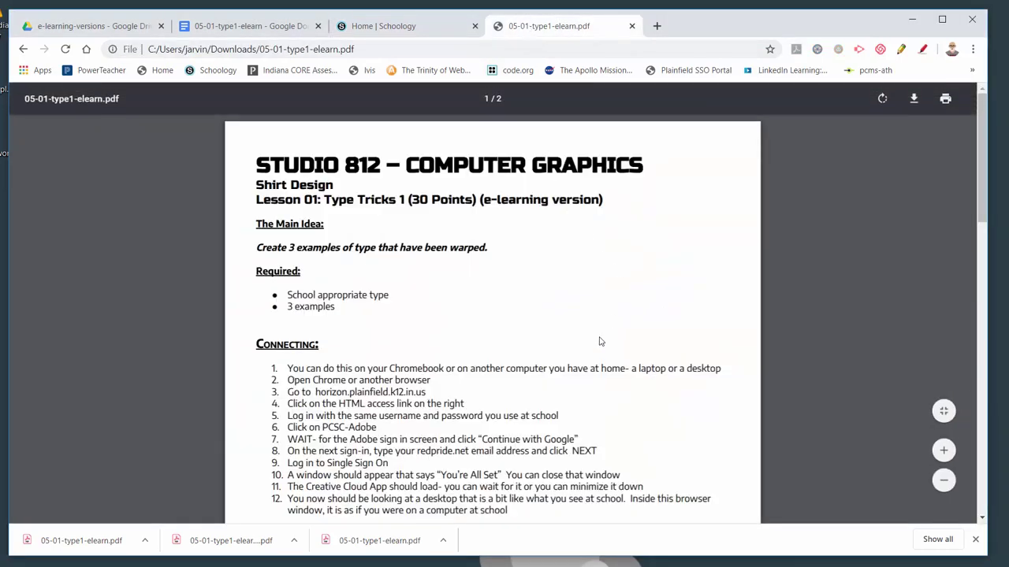
pyautogui.scroll(-1, 599, 341)
pyautogui.scroll(1, 599, 341)
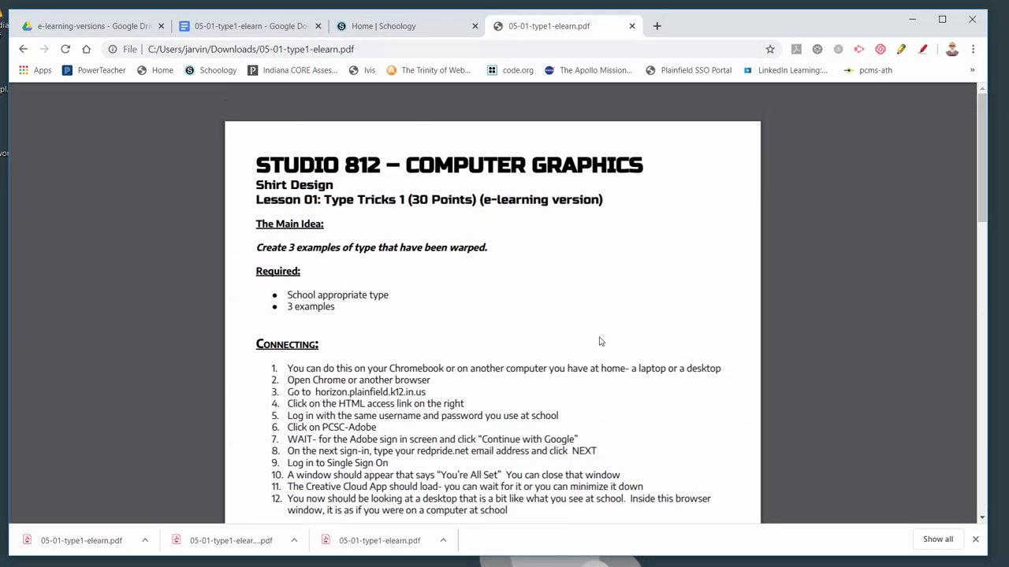
pyautogui.scroll(-1, 583, 335)
pyautogui.scroll(1, 579, 334)
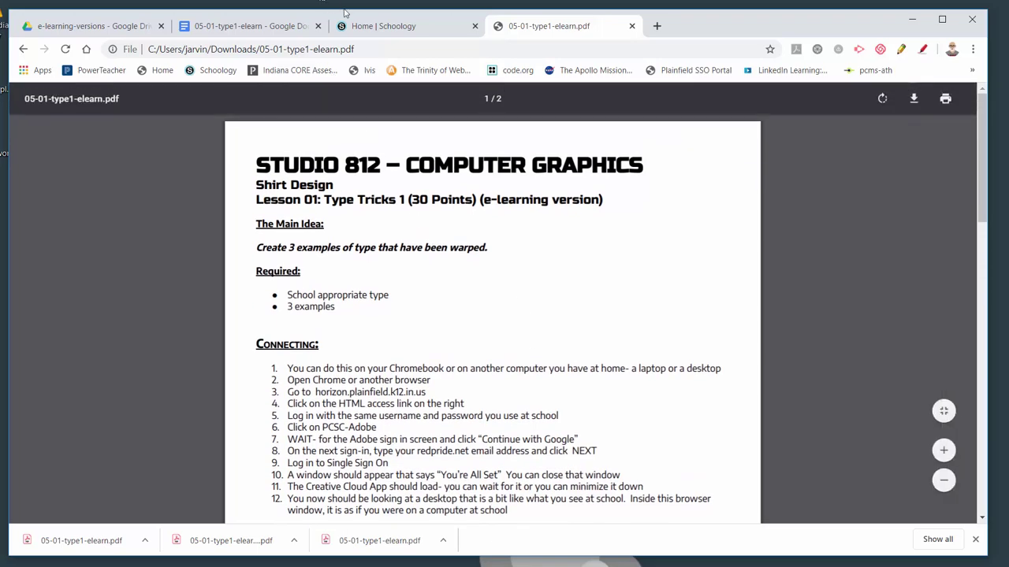
# Step: From the Schoology dashboard, go through COMP GRAPH, 02 Design with Illustrator and Project 05: Shirt Design to Lesson 01: Type 01
pyautogui.click(378, 28)
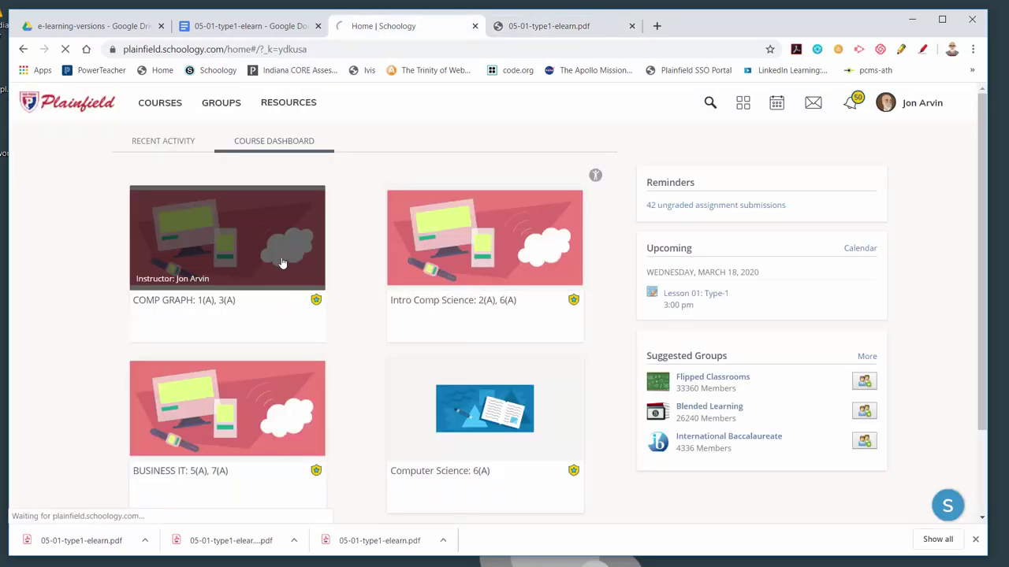
pyautogui.click(282, 262)
pyautogui.click(365, 266)
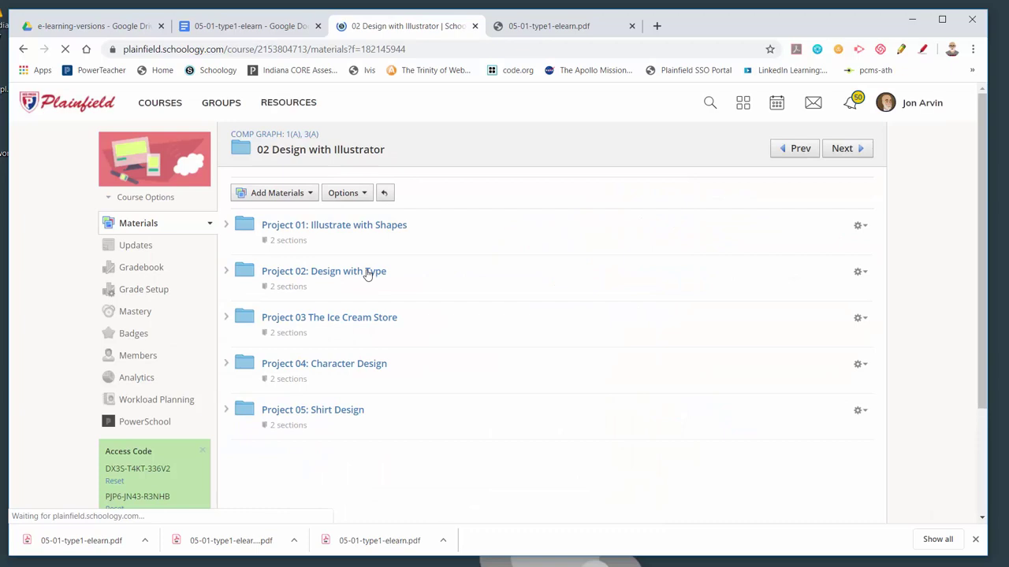
pyautogui.click(355, 418)
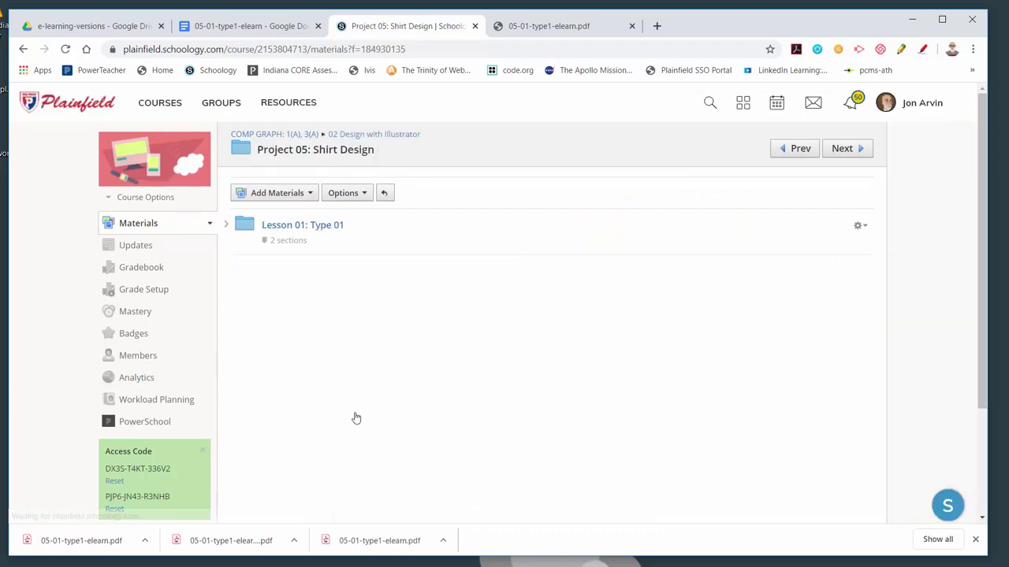
pyautogui.click(332, 228)
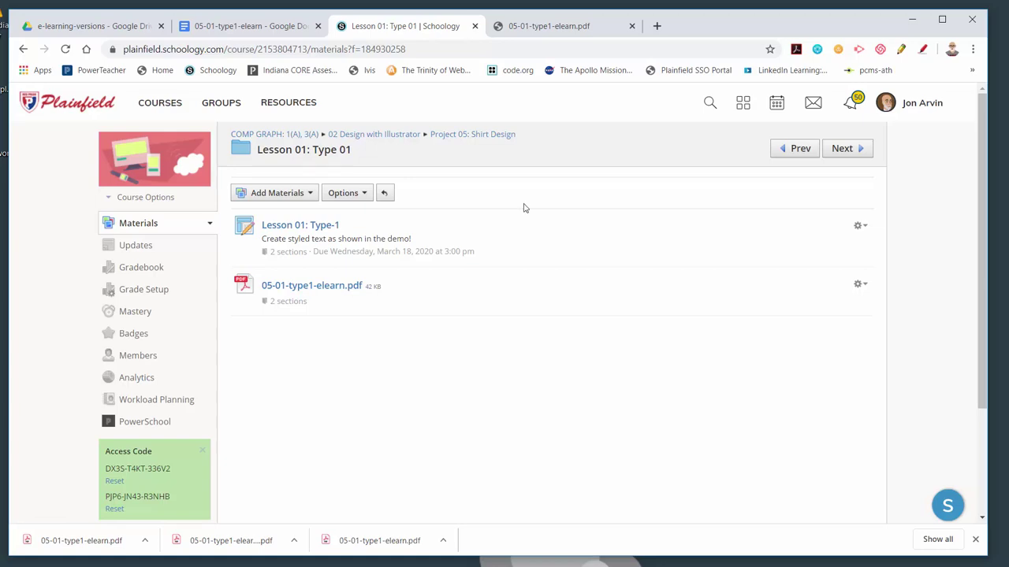
# Step: Switch to 05-01-type1-elearn.pdf and scroll through its Connecting and Assignment steps
pyautogui.click(569, 32)
pyautogui.scroll(-3, 619, 441)
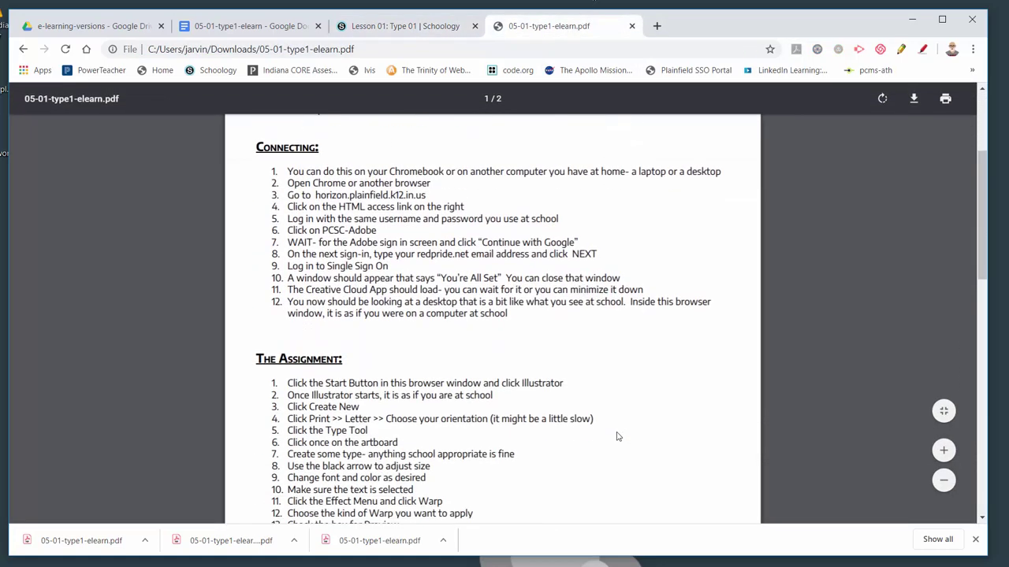
pyautogui.scroll(-3, 617, 435)
pyautogui.scroll(6, 618, 435)
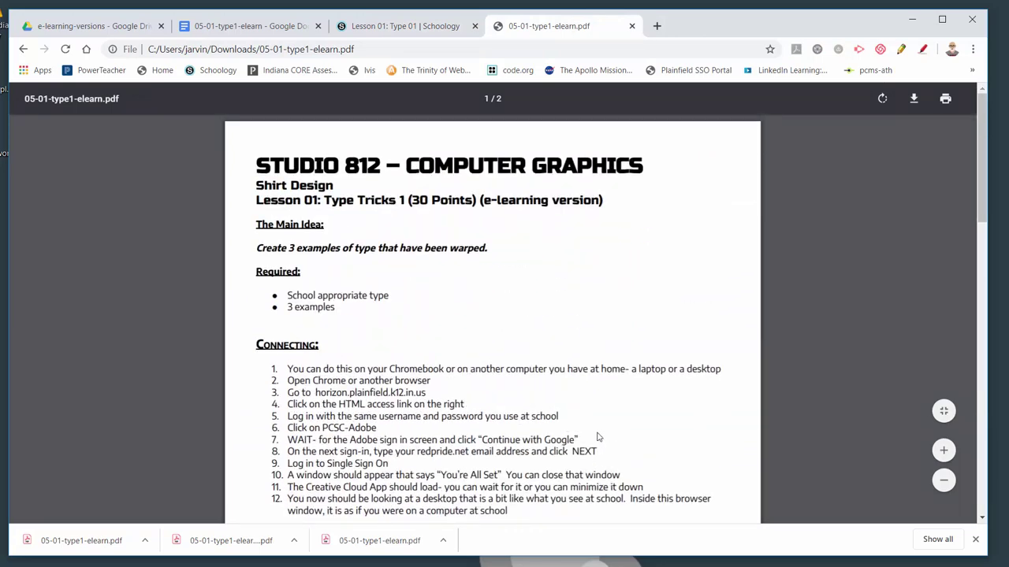
pyautogui.scroll(-1, 599, 417)
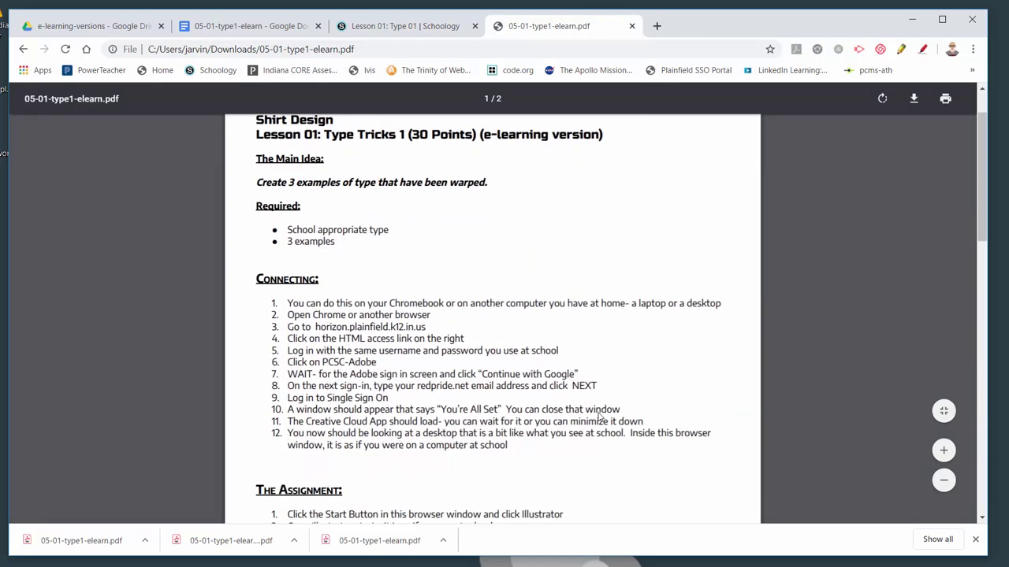
pyautogui.scroll(1, 599, 418)
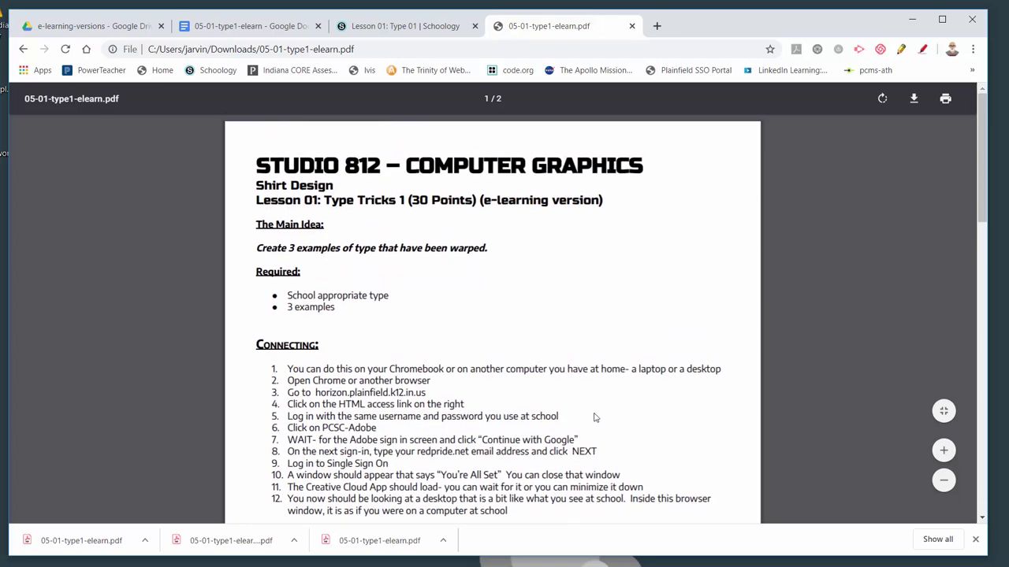
pyautogui.scroll(-1, 595, 417)
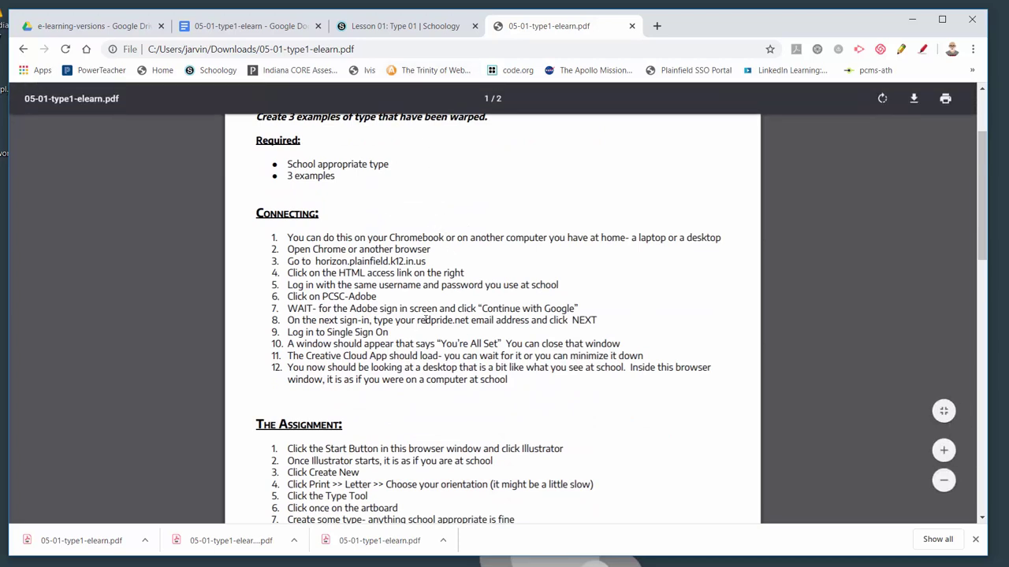
# Step: Highlight the Connecting steps list, clear the selection, and open a new blank tab
pyautogui.moveTo(286, 238); pyautogui.dragTo(510, 383)
pyautogui.click(615, 350)
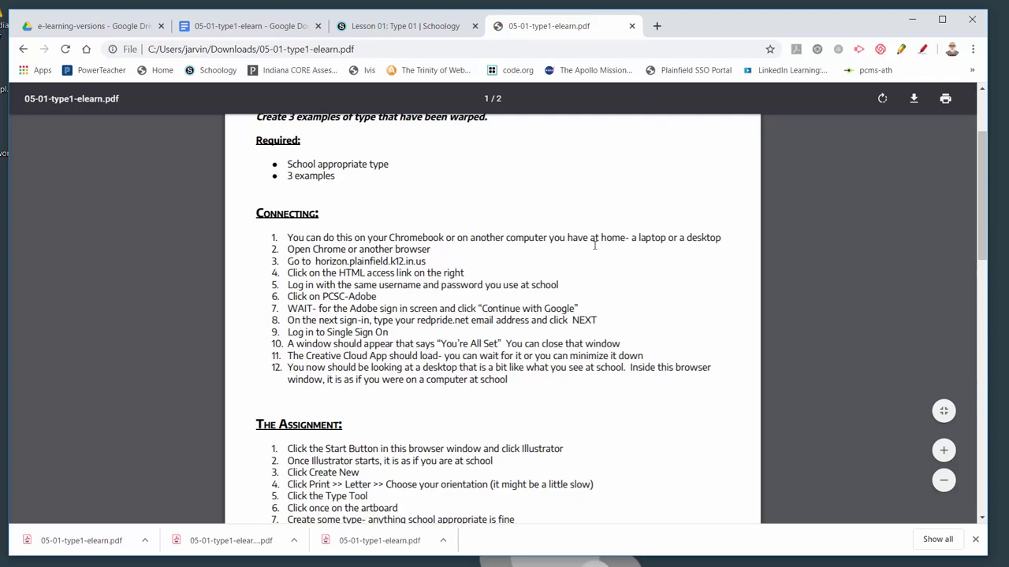
pyautogui.click(656, 27)
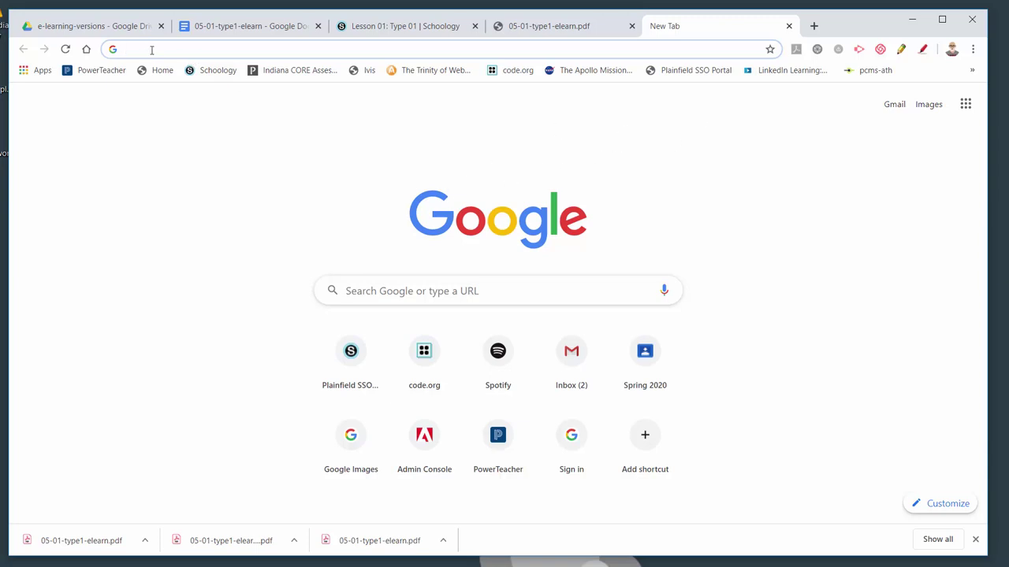
# Step: Go to horizon.plainfield.k12.in.us by accepting the address bar's autocomplete
pyautogui.write('h')
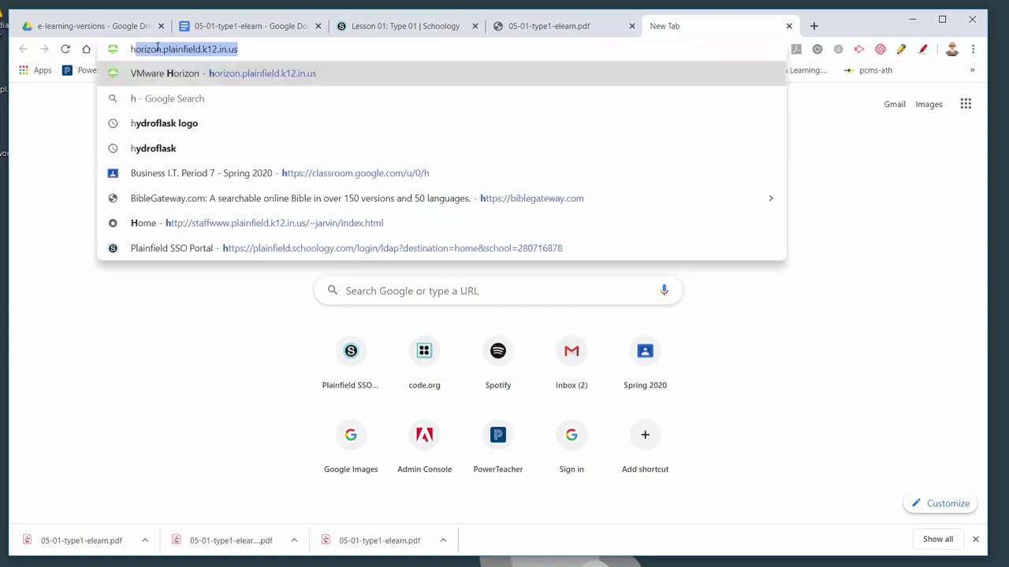
pyautogui.write('or')
pyautogui.press('Right')
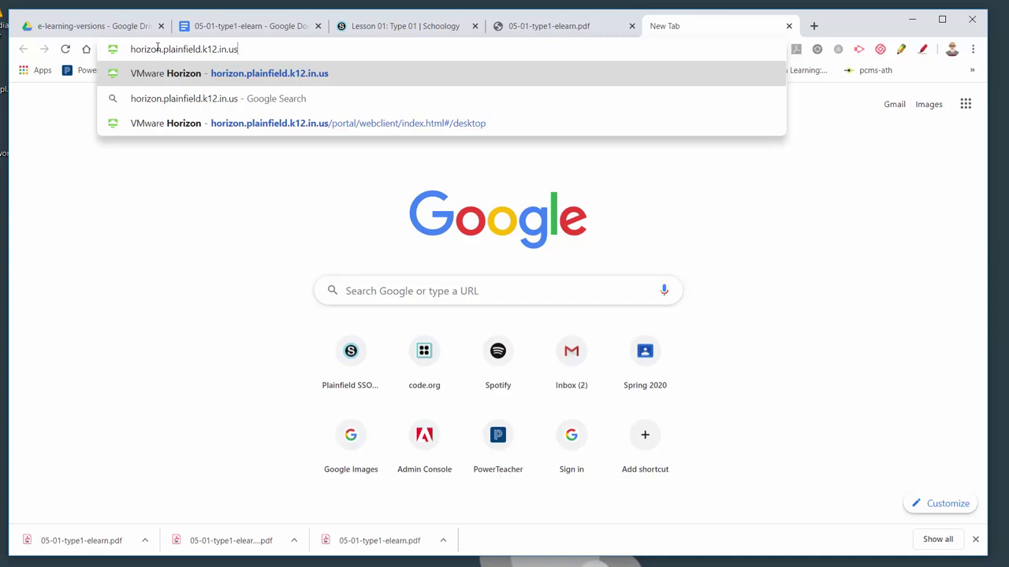
pyautogui.press('Return')
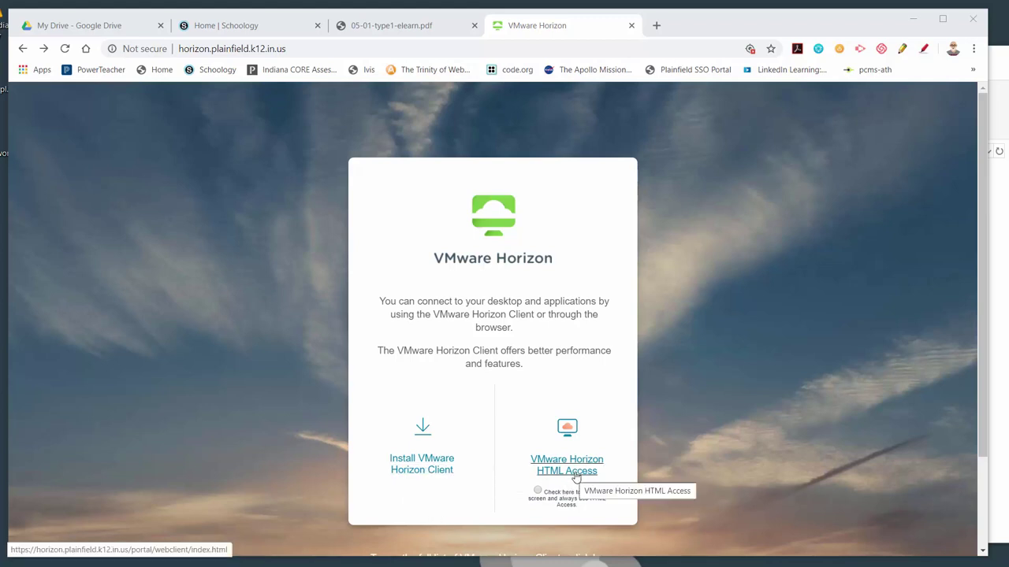
# Step: Choose VMware Horizon HTML Access and log in with the school username and password
pyautogui.click(575, 475)
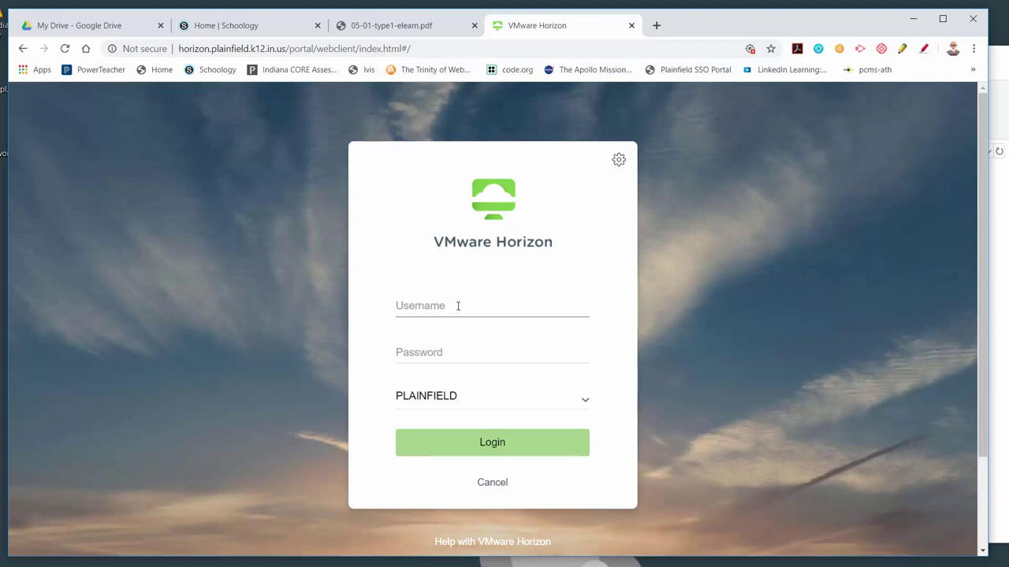
pyautogui.write('jarvin')
pyautogui.press('Tab')
pyautogui.write('**************')
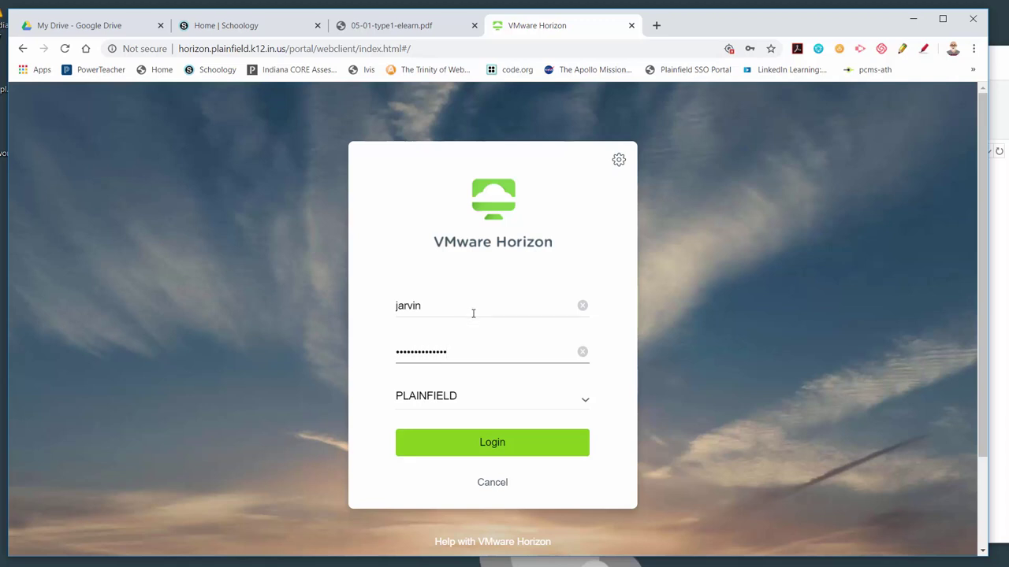
pyautogui.click(477, 443)
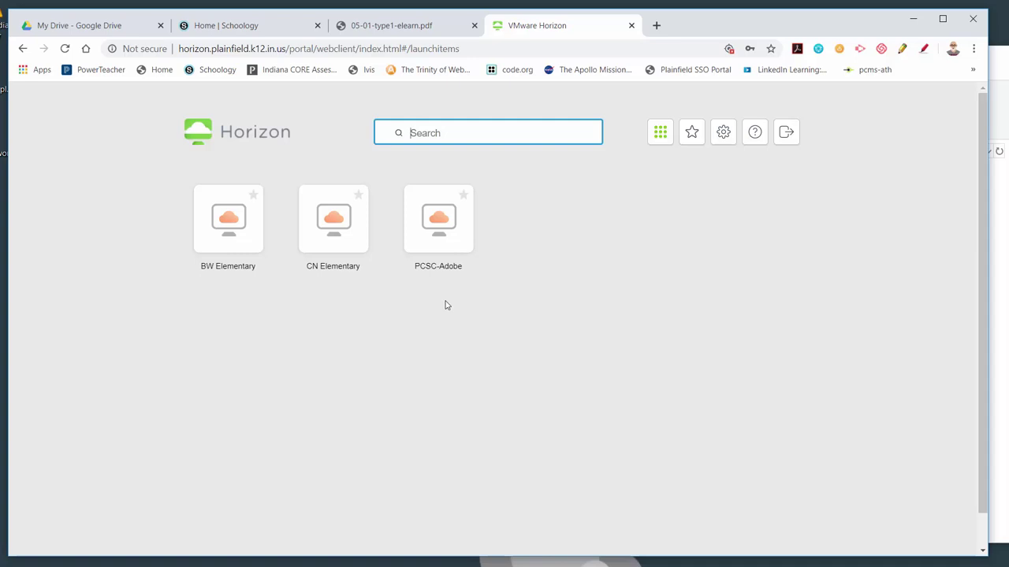
# Step: Launch the PCSC-Adobe desktop and reposition its Chrome window once it loads
pyautogui.doubleClick(450, 234)
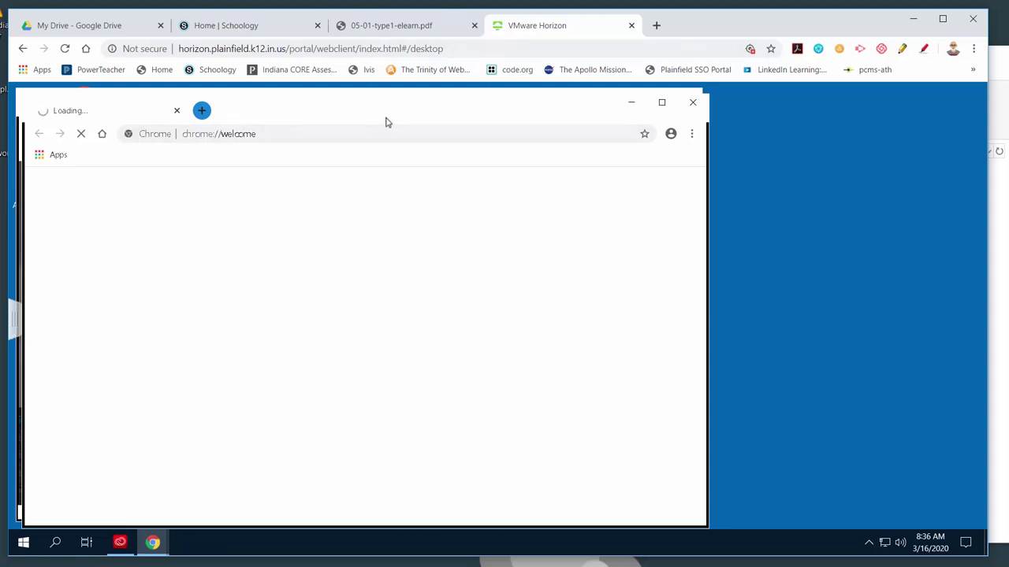
pyautogui.moveTo(391, 117); pyautogui.dragTo(434, 116)
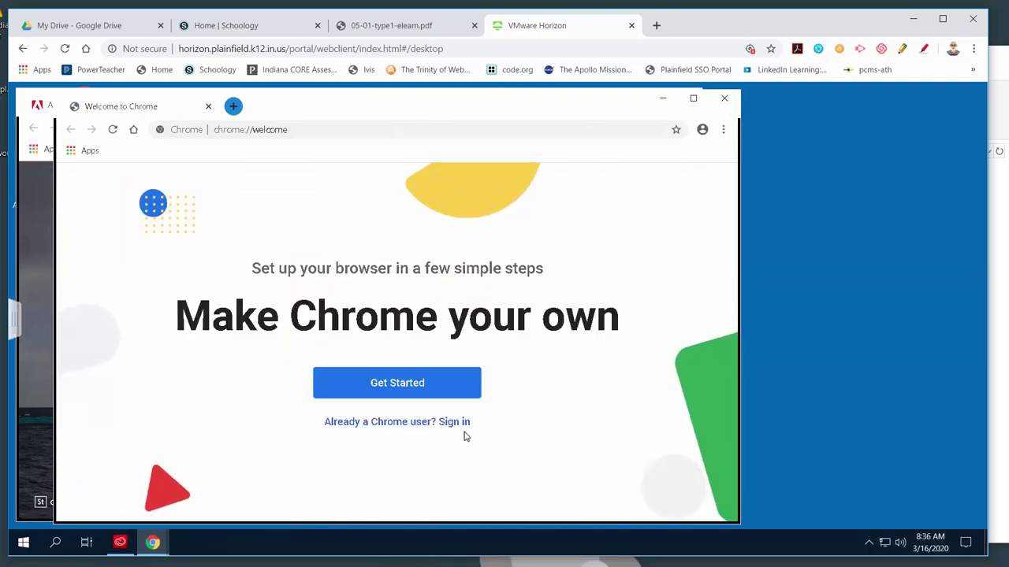
# Step: Close Chrome's welcome window, then continue the Adobe sign-in with Google using the corrected school e-mail
pyautogui.click(723, 98)
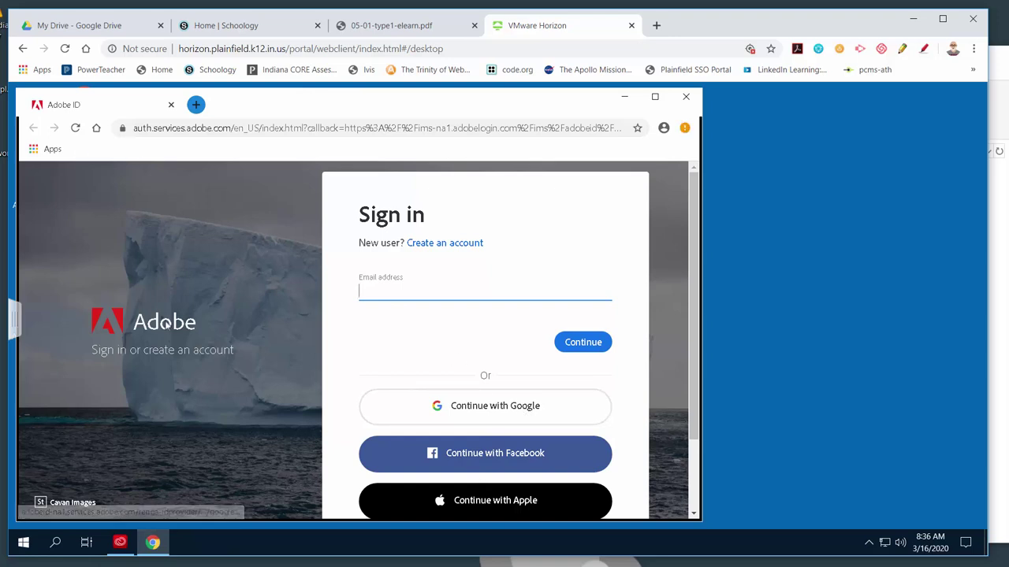
pyautogui.click(496, 417)
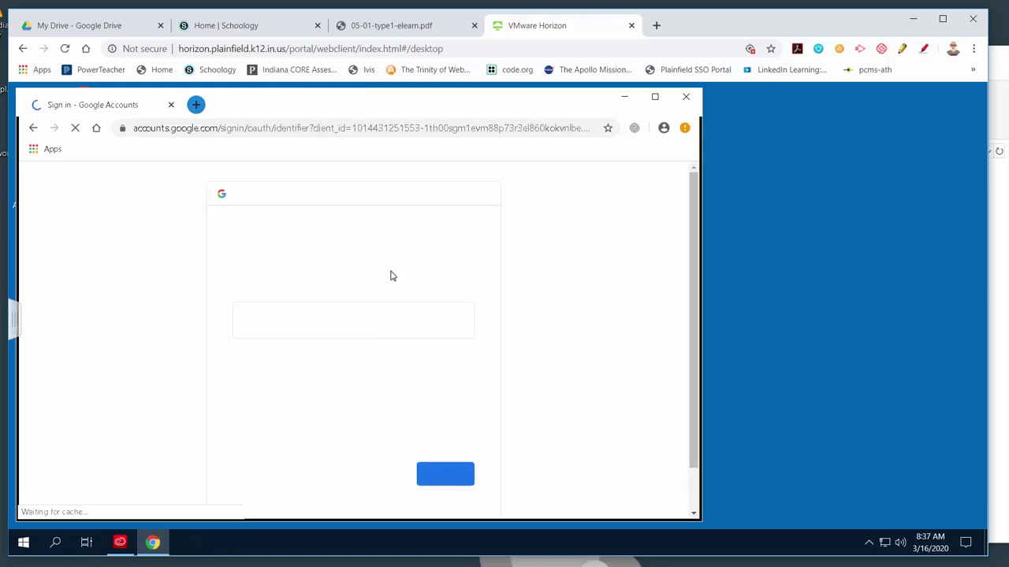
pyautogui.click(317, 327)
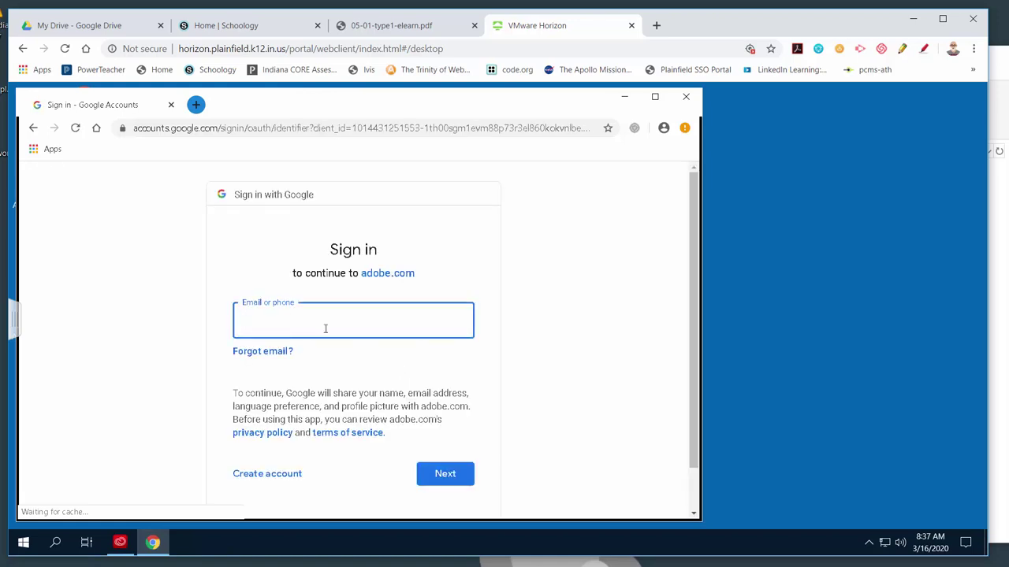
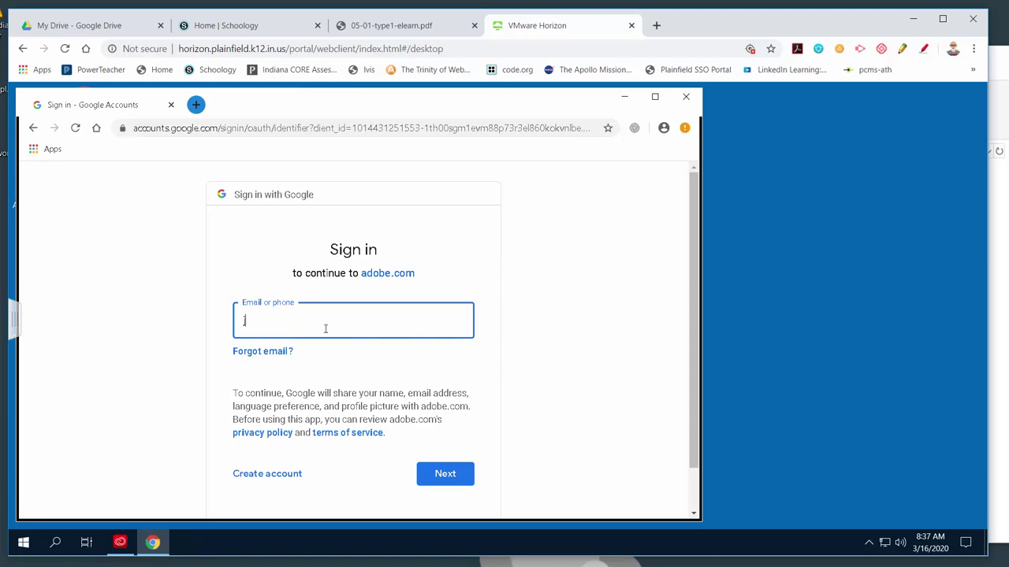
pyautogui.click(445, 475)
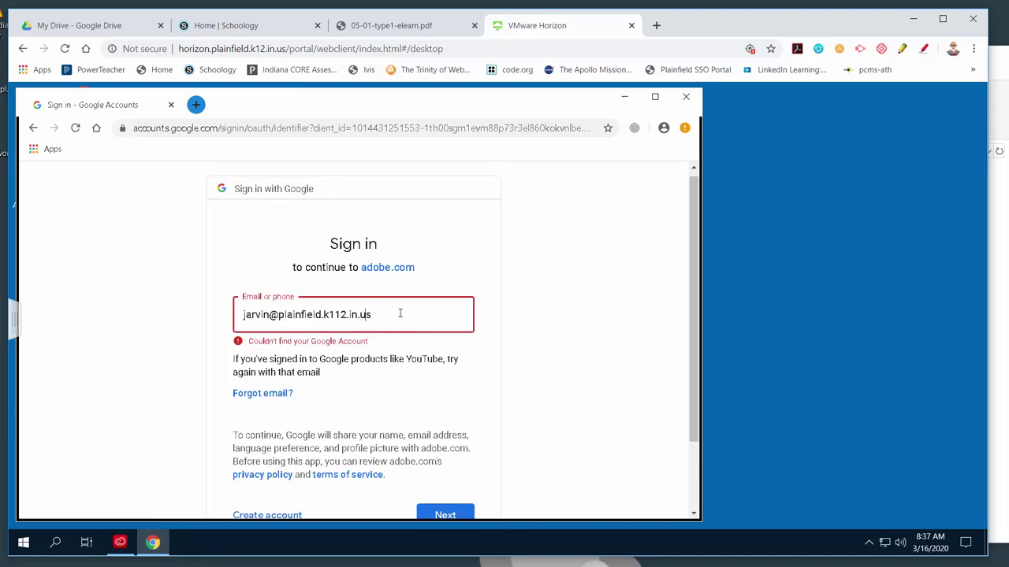
pyautogui.press('Left')
pyautogui.press('Left')
pyautogui.press('Left')
pyautogui.press('Left')
pyautogui.press('BackSpace')
pyautogui.click(452, 513)
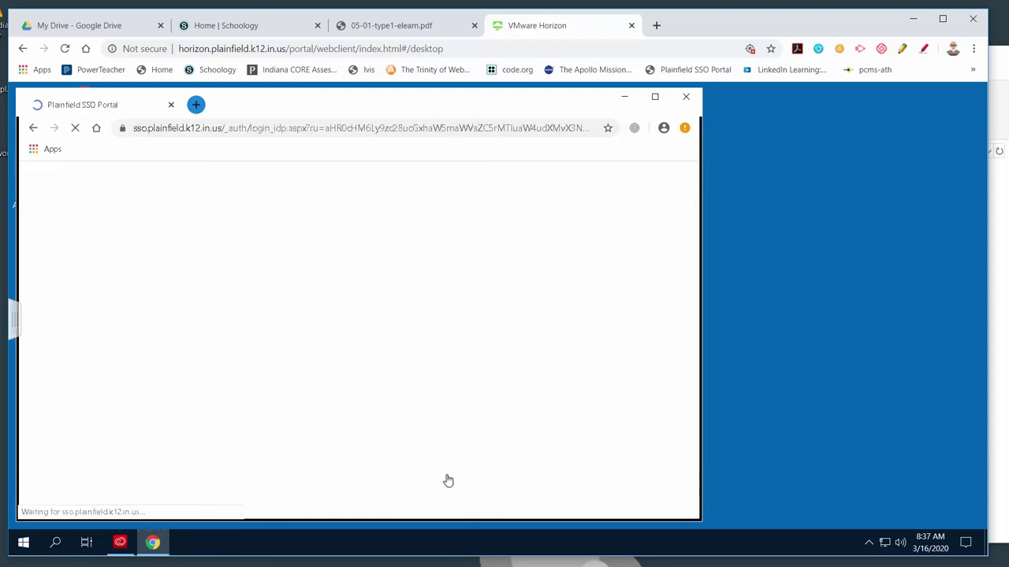
# Step: Log in to the Plainfield SSO Portal with the school username and password, then confirm on Verify it's you
pyautogui.write('ja')
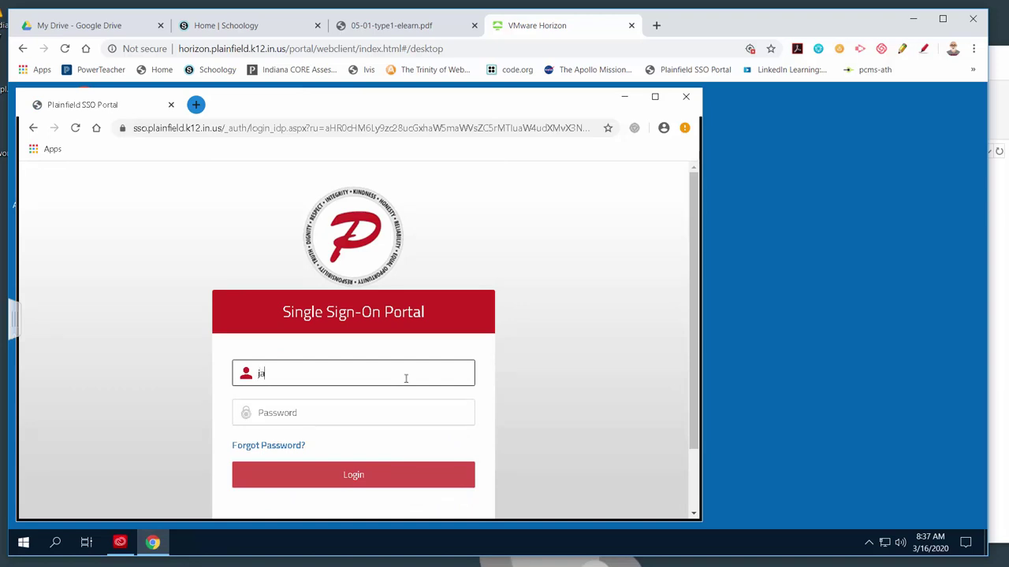
pyautogui.write('rvin')
pyautogui.press('Tab')
pyautogui.write('****')
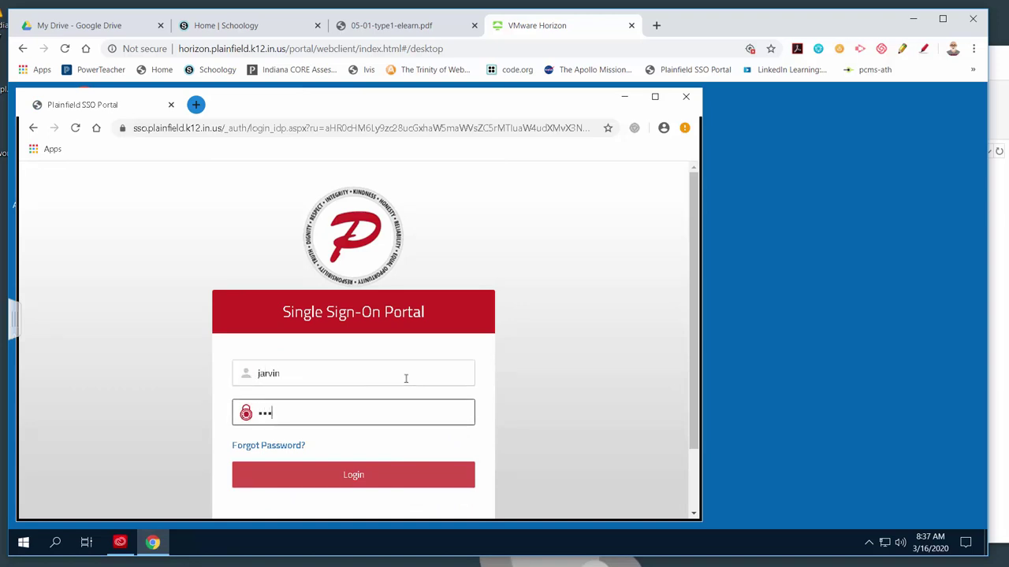
pyautogui.write('***********')
pyautogui.press('Return')
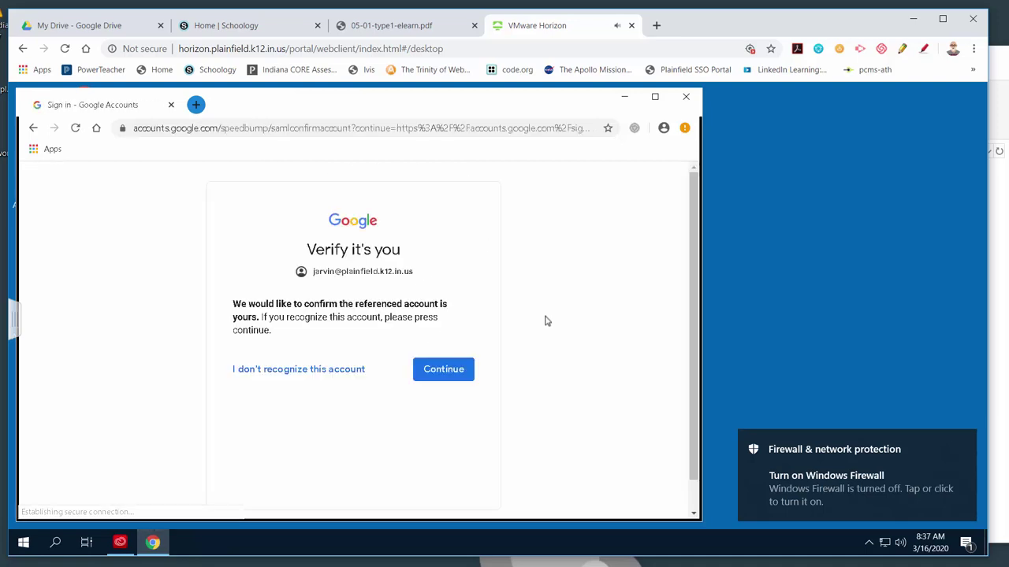
pyautogui.click(459, 372)
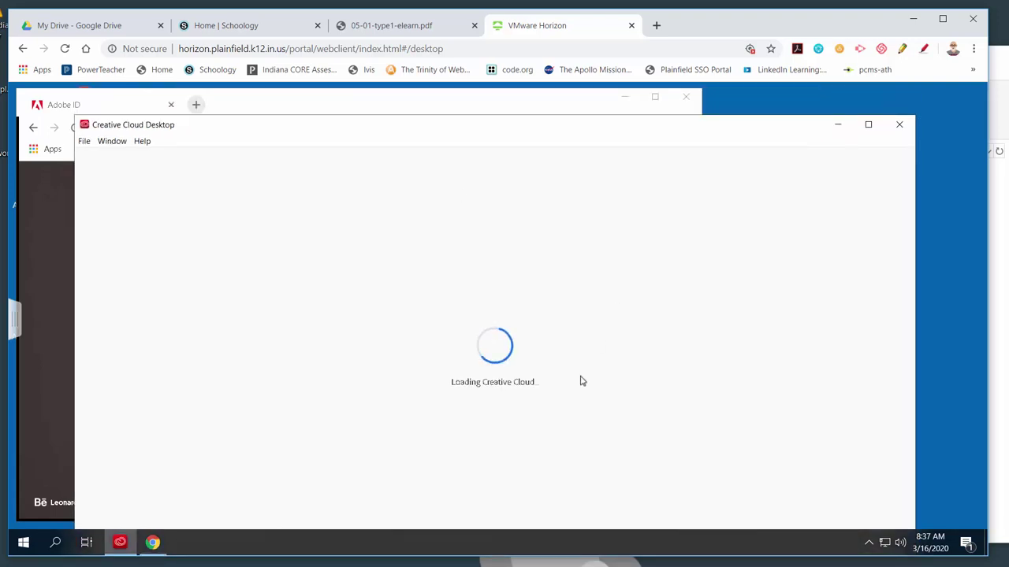
# Step: Minimize Creative Cloud Desktop and close the Adobe ID Chrome window
pyautogui.click(840, 127)
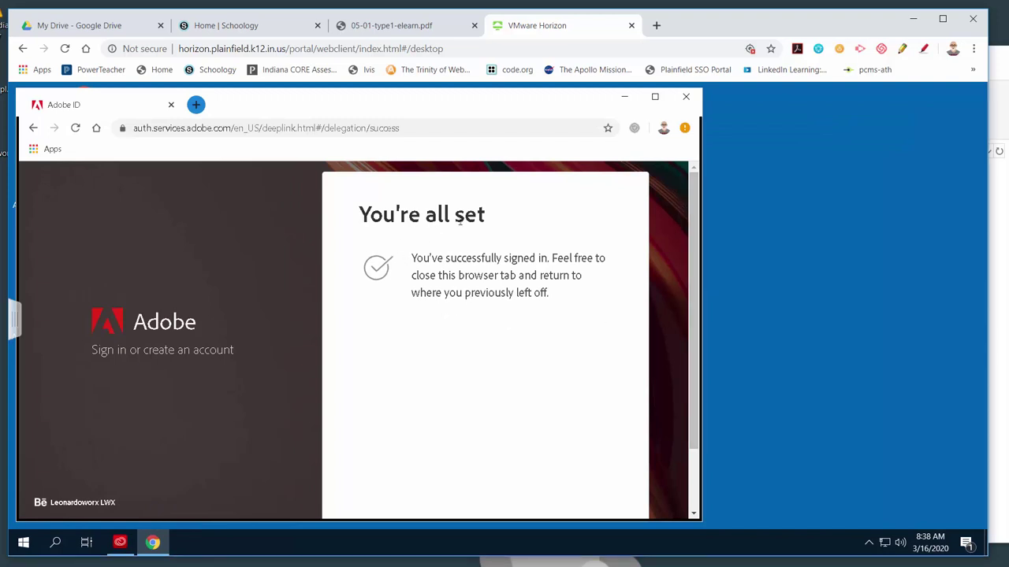
pyautogui.moveTo(359, 215); pyautogui.dragTo(478, 216)
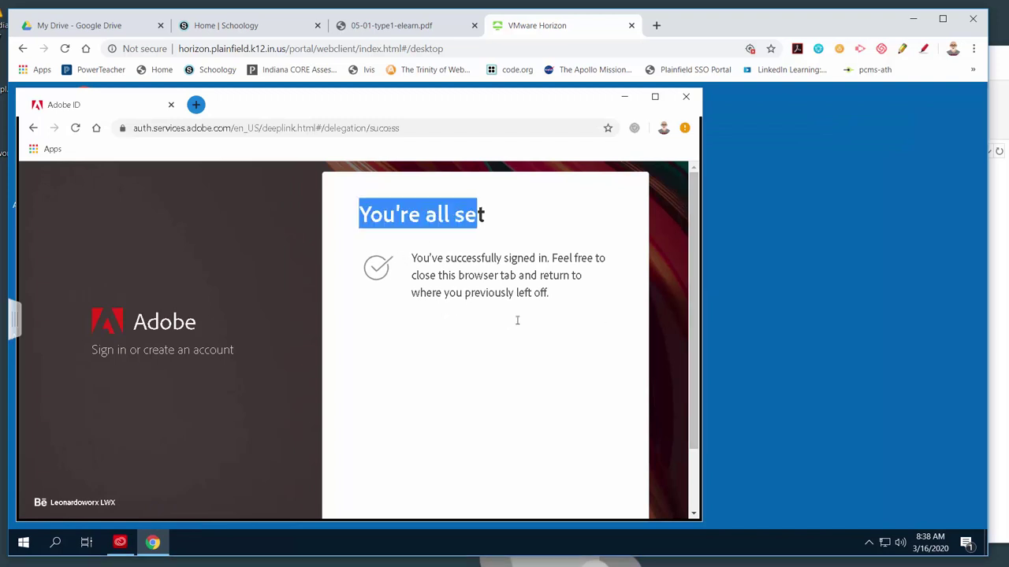
pyautogui.click(687, 97)
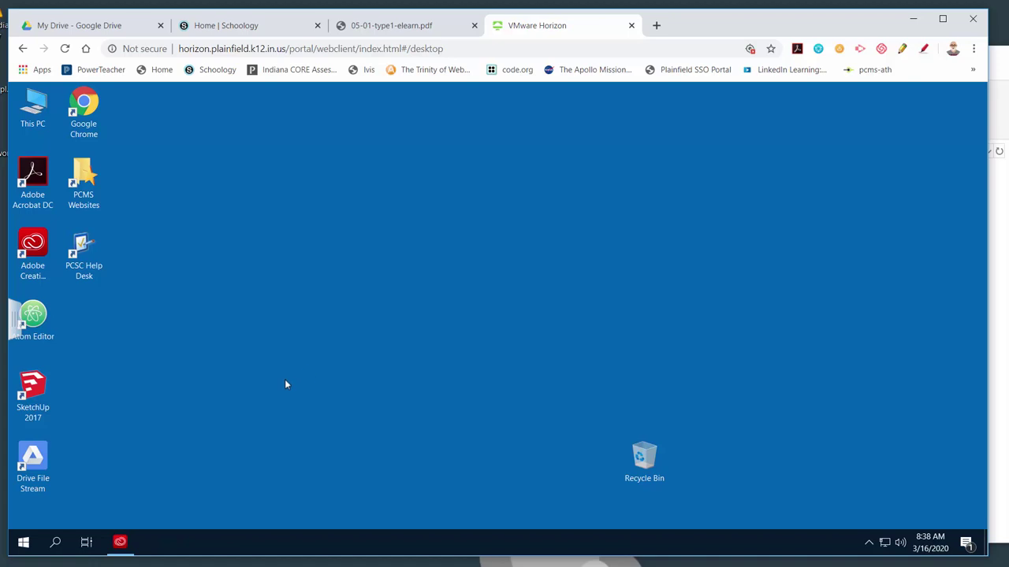
# Step: Start Adobe Illustrator 2020 from the Start menu's app list
pyautogui.click(27, 549)
pyautogui.scroll(-3, 119, 470)
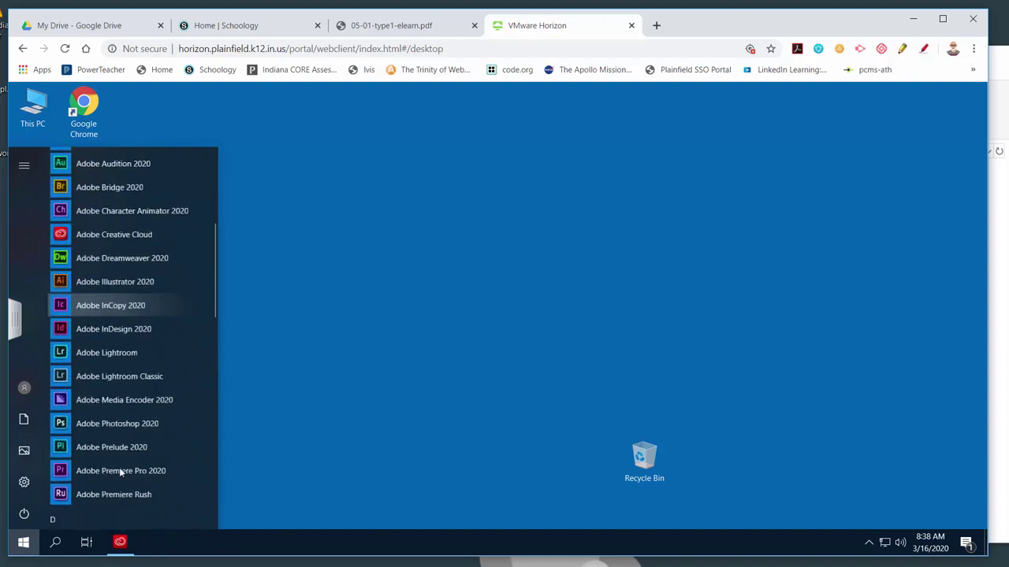
pyautogui.click(134, 286)
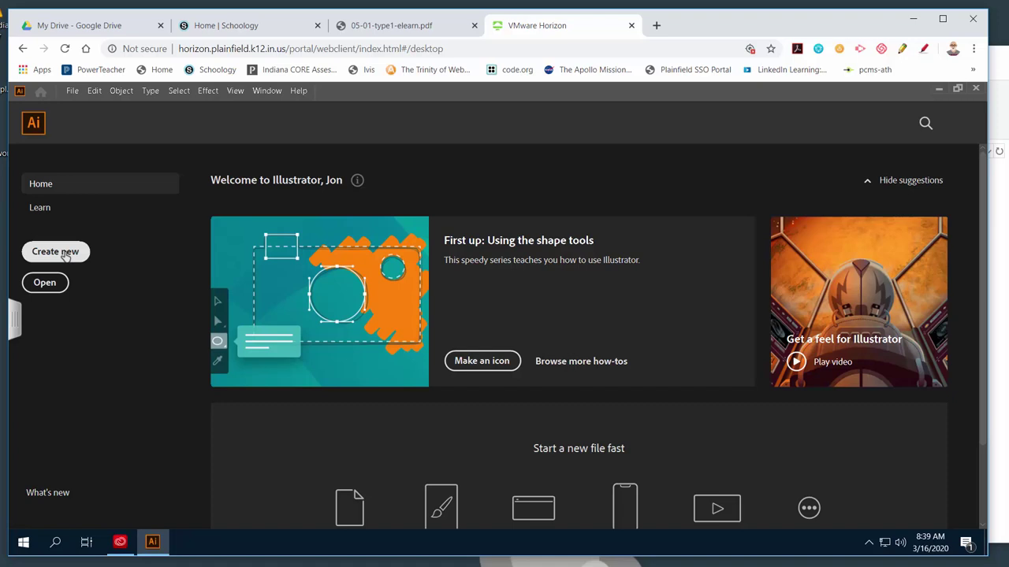
# Step: Create a landscape Letter print document (792 × 612 pt) and close the welcome tour
pyautogui.click(66, 256)
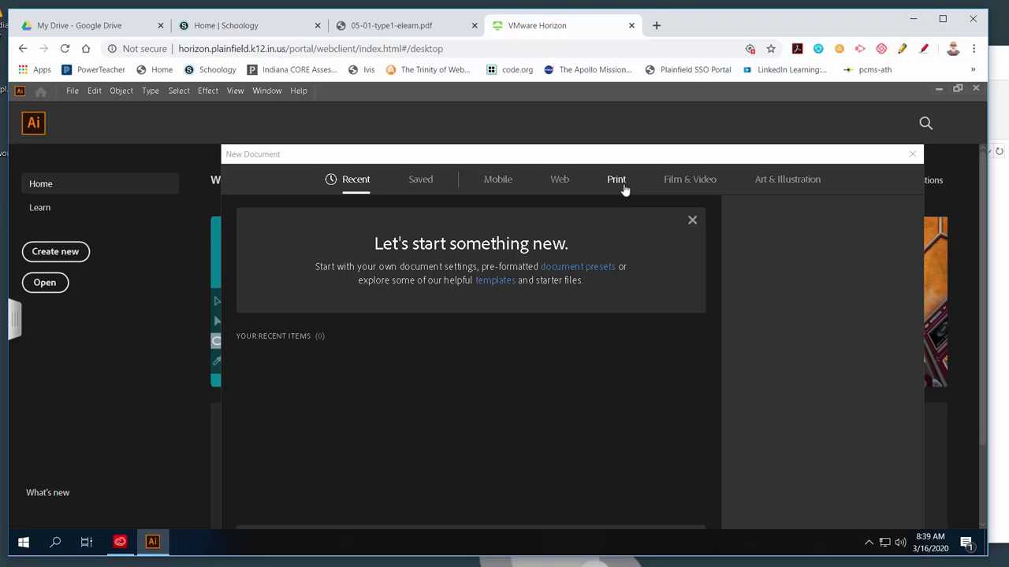
pyautogui.click(619, 180)
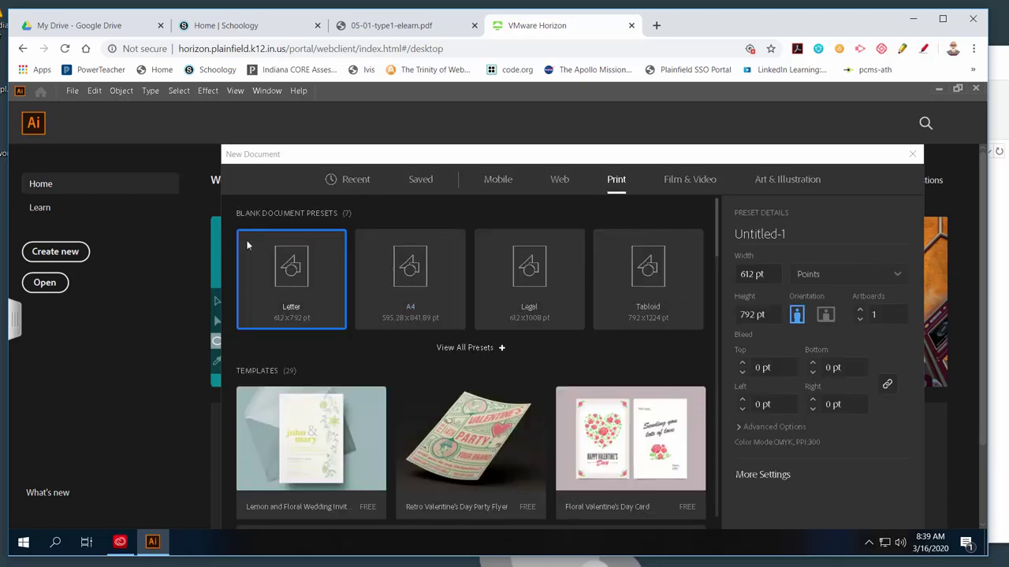
pyautogui.click(825, 315)
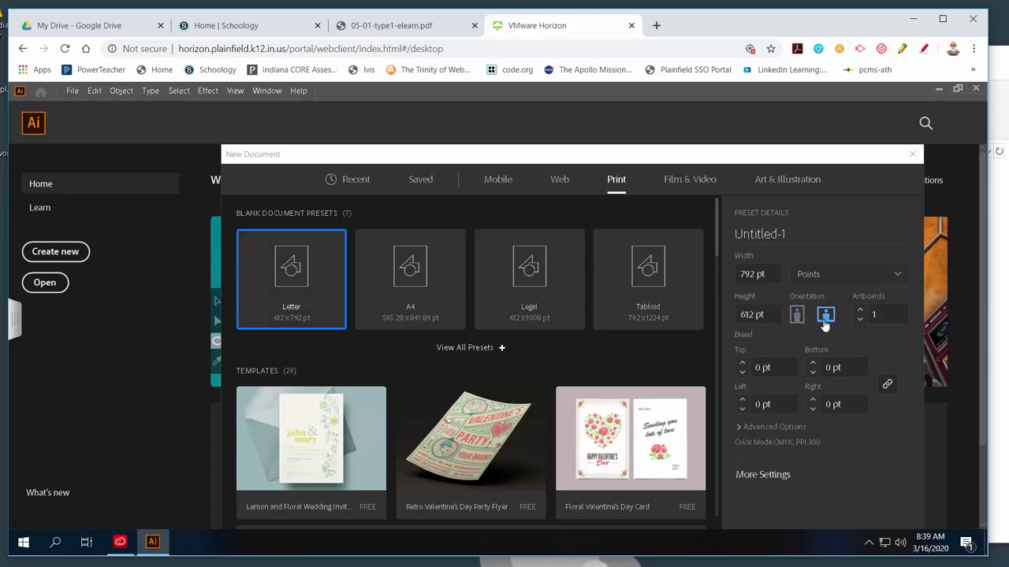
pyautogui.moveTo(734, 162); pyautogui.dragTo(688, 99)
pyautogui.click(788, 483)
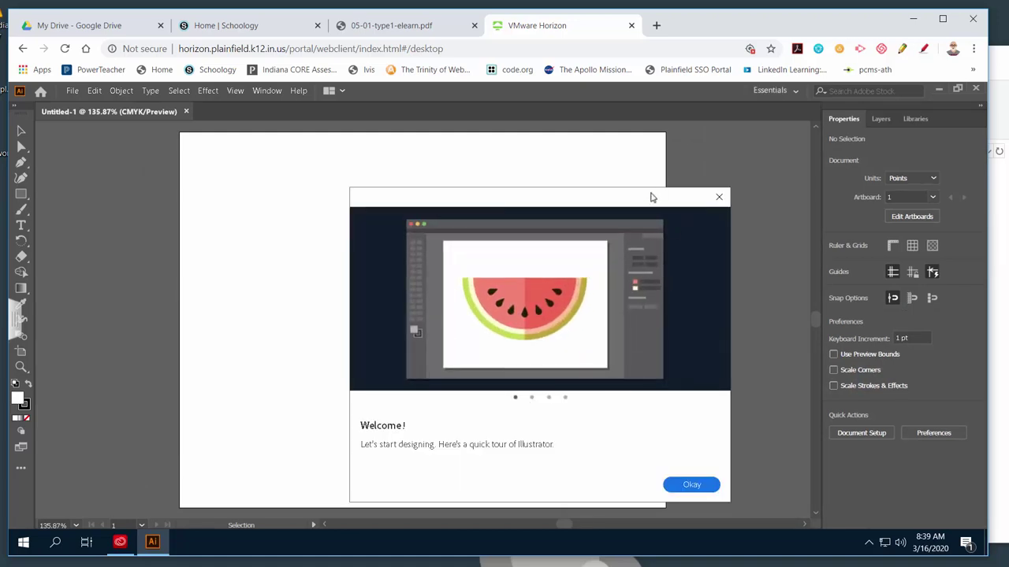
pyautogui.moveTo(640, 205); pyautogui.dragTo(607, 184)
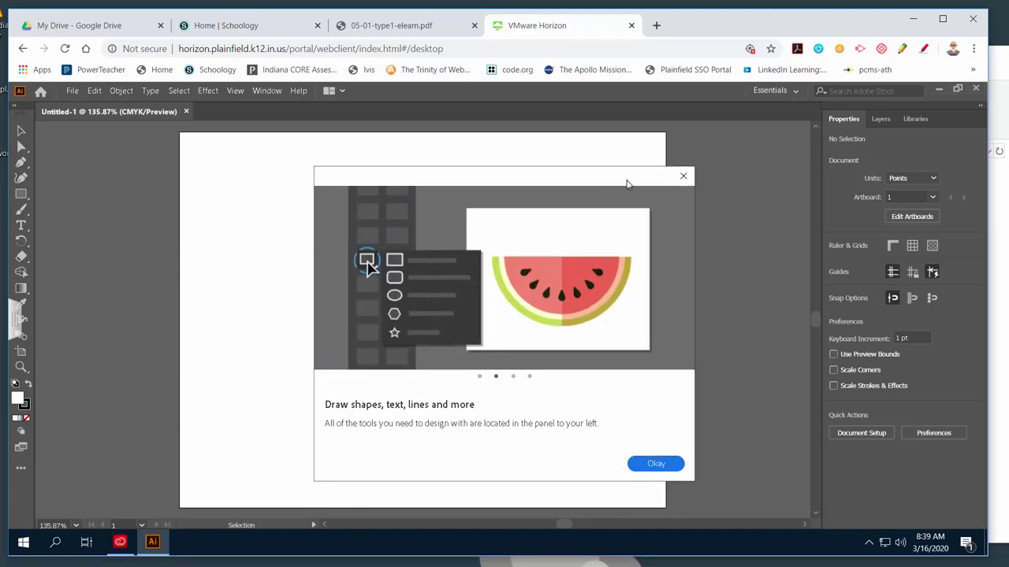
pyautogui.click(682, 178)
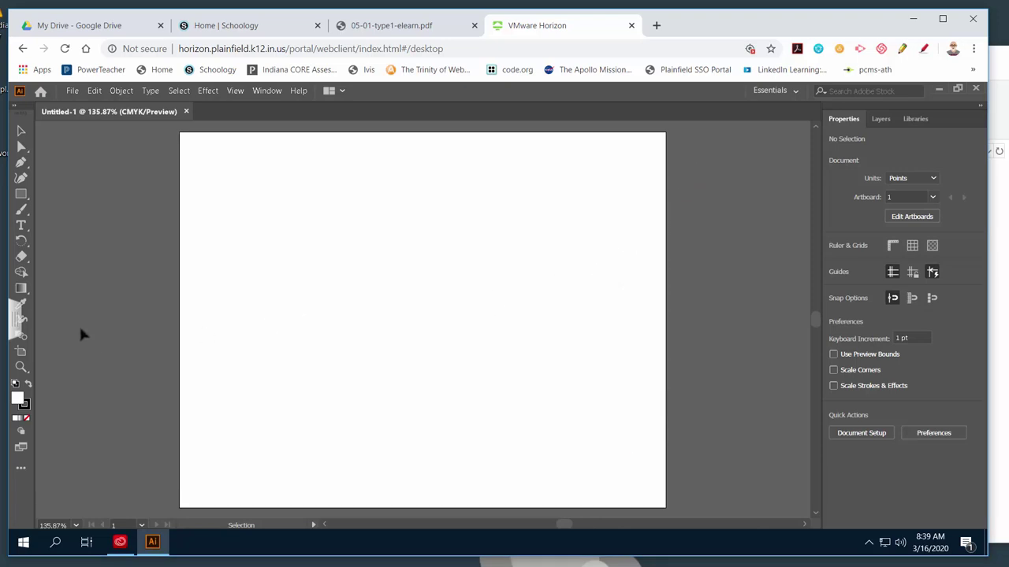
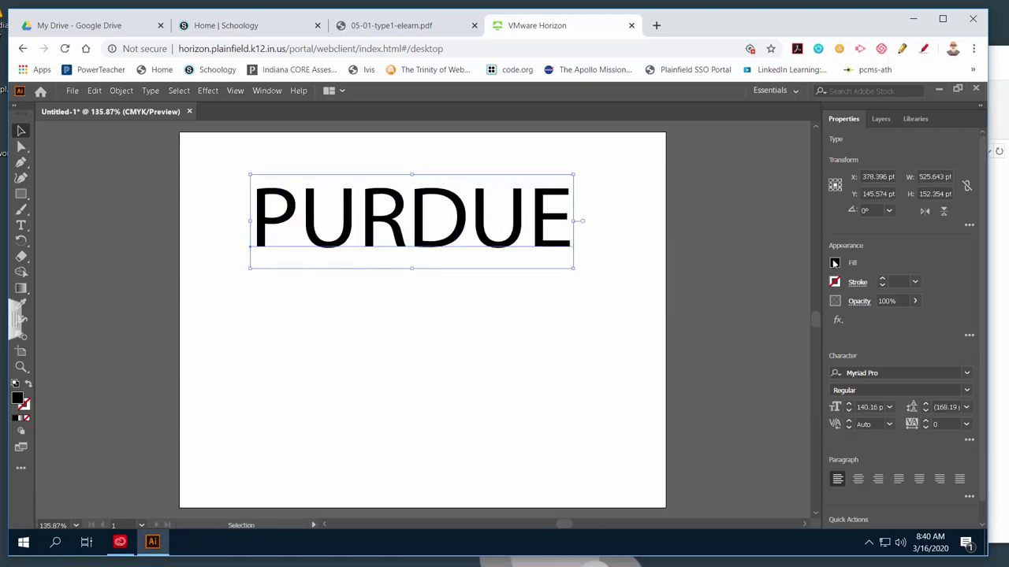
# Step: Fill PURDUE with the tan swatch from the Metal swatch library
pyautogui.click(835, 264)
pyautogui.click(694, 413)
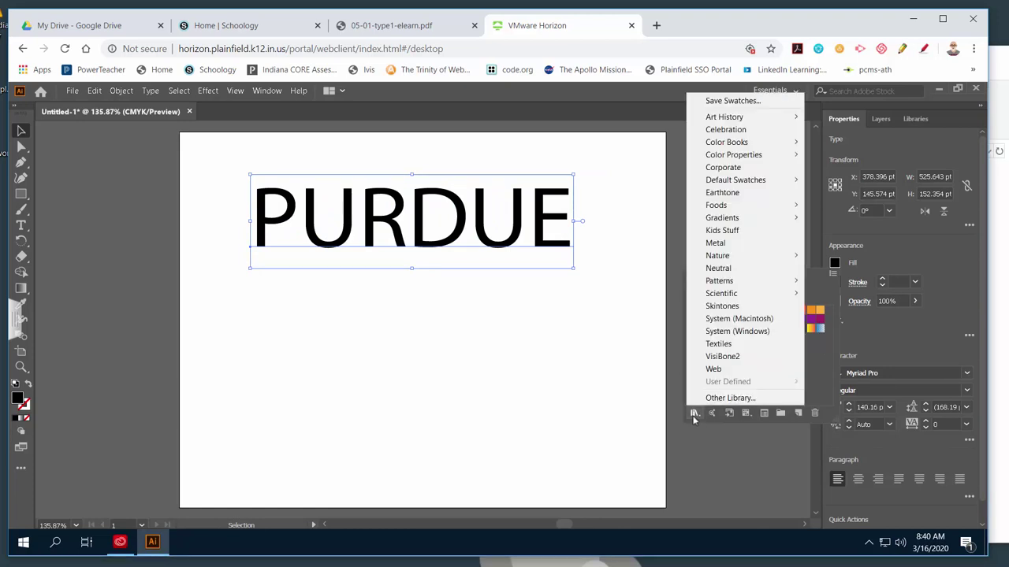
pyautogui.click(730, 244)
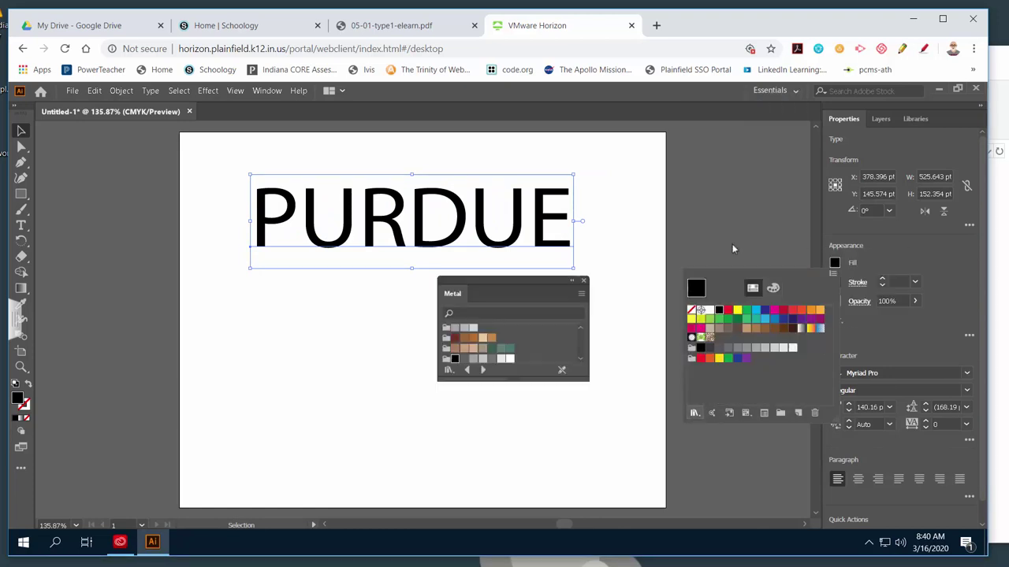
pyautogui.click(492, 337)
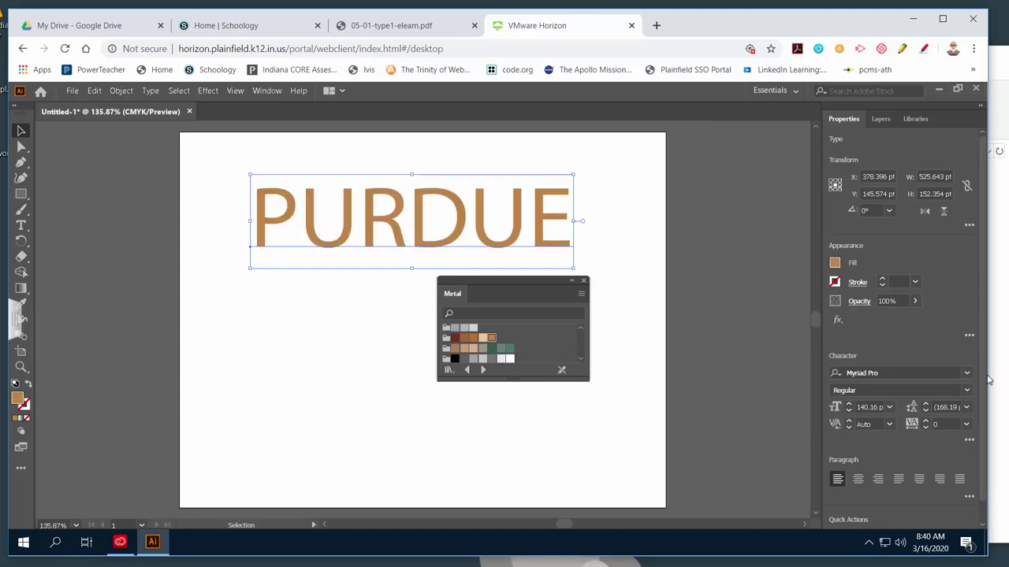
# Step: Give the PURDUE letters a 3 pt black outline
pyautogui.click(882, 281)
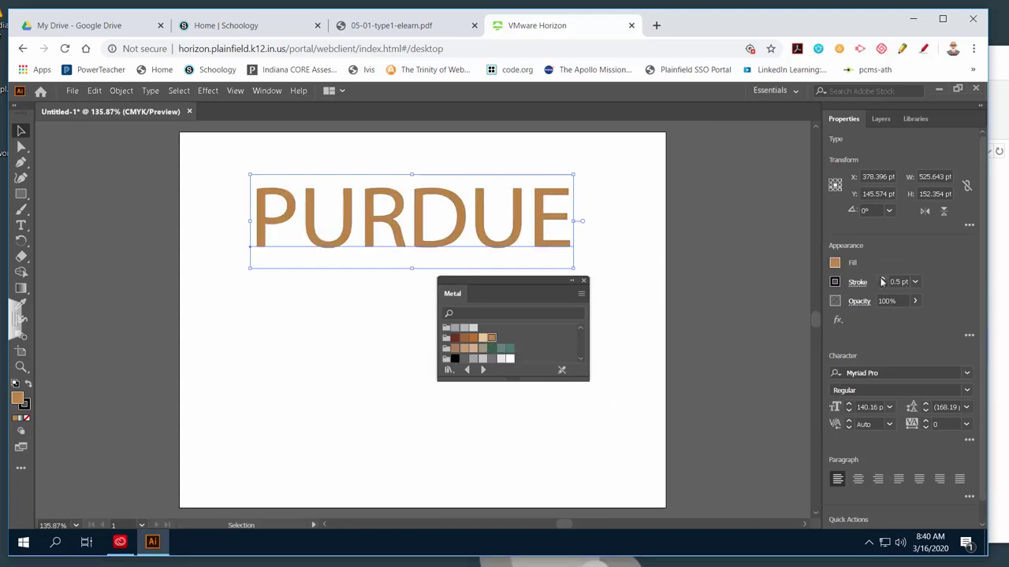
pyautogui.click(882, 282)
pyautogui.click(882, 282)
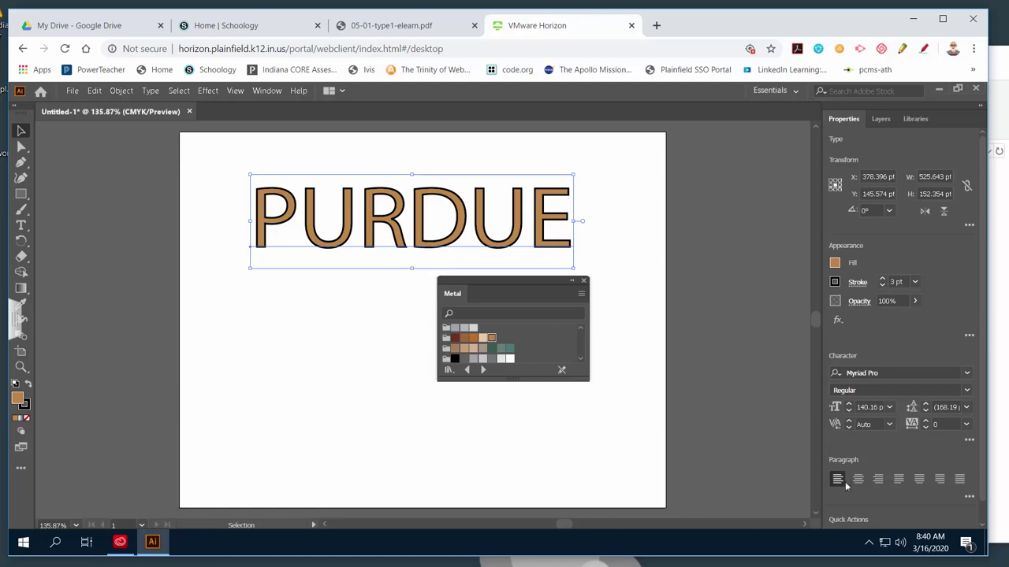
pyautogui.click(968, 375)
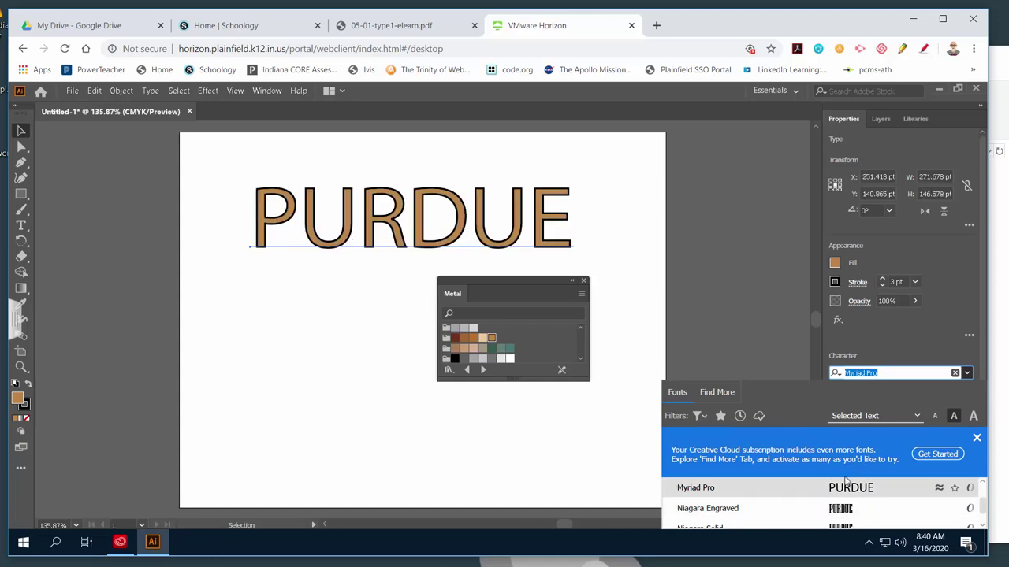
# Step: Open the Character panel from Window > Type and move it off the lettering
pyautogui.scroll(-10, 846, 481)
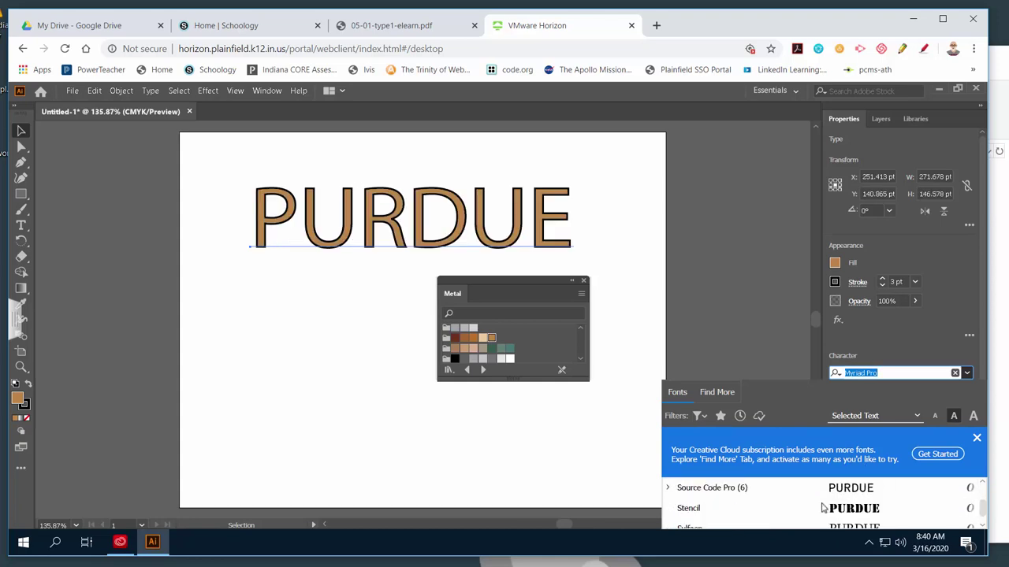
pyautogui.scroll(1, 823, 509)
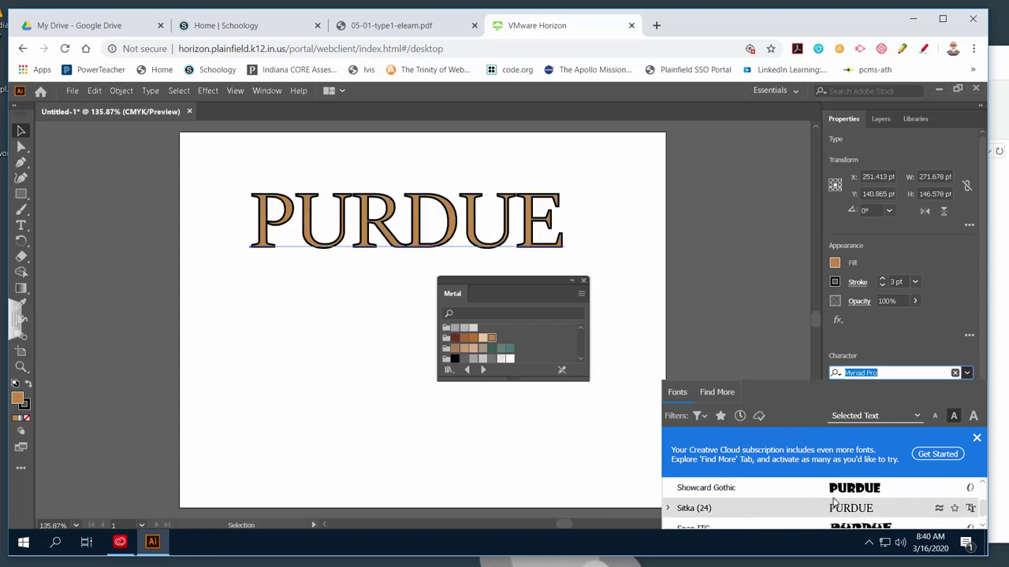
pyautogui.scroll(-2, 824, 505)
pyautogui.scroll(3, 823, 497)
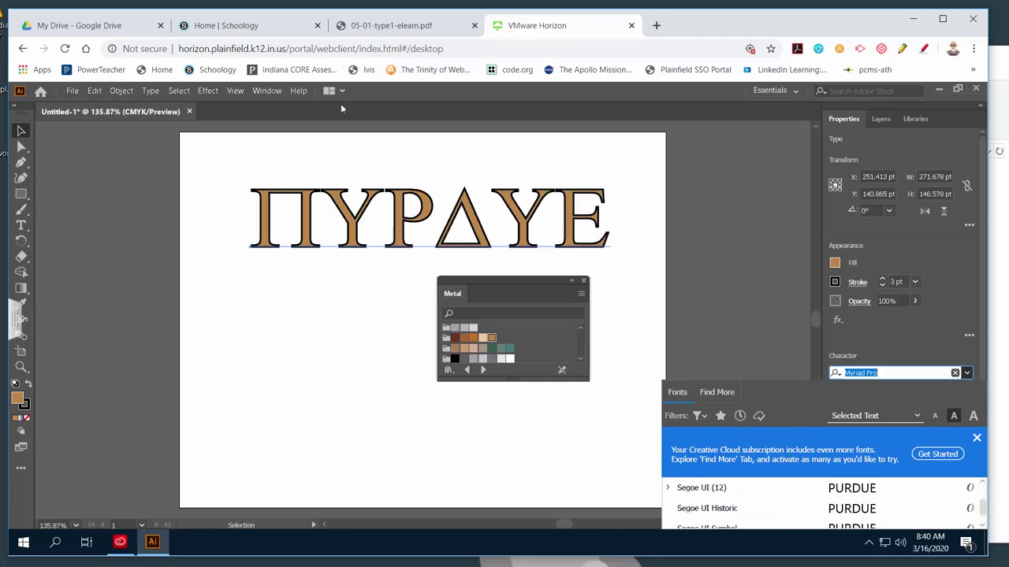
pyautogui.click(266, 91)
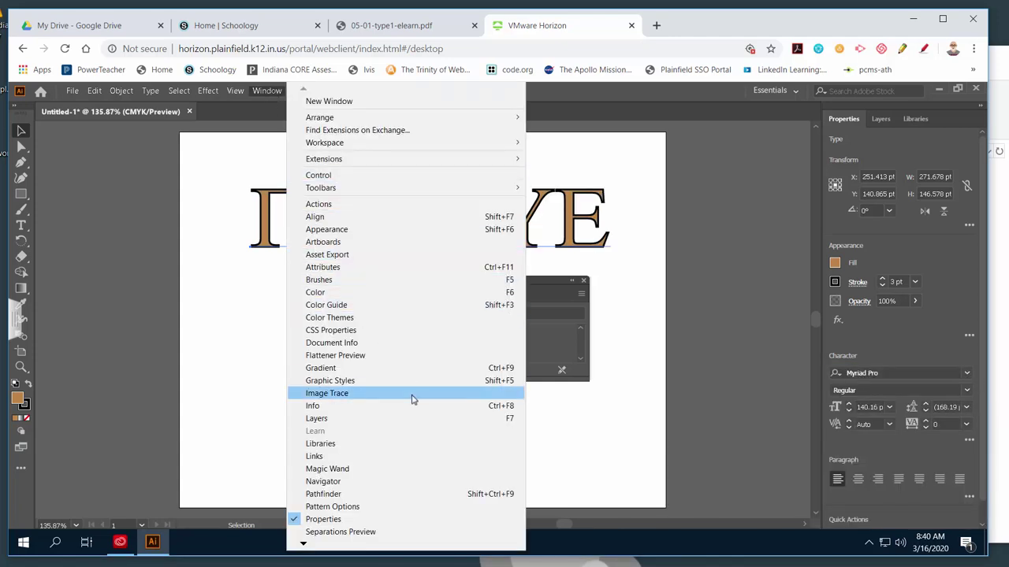
pyautogui.moveTo(302, 545)
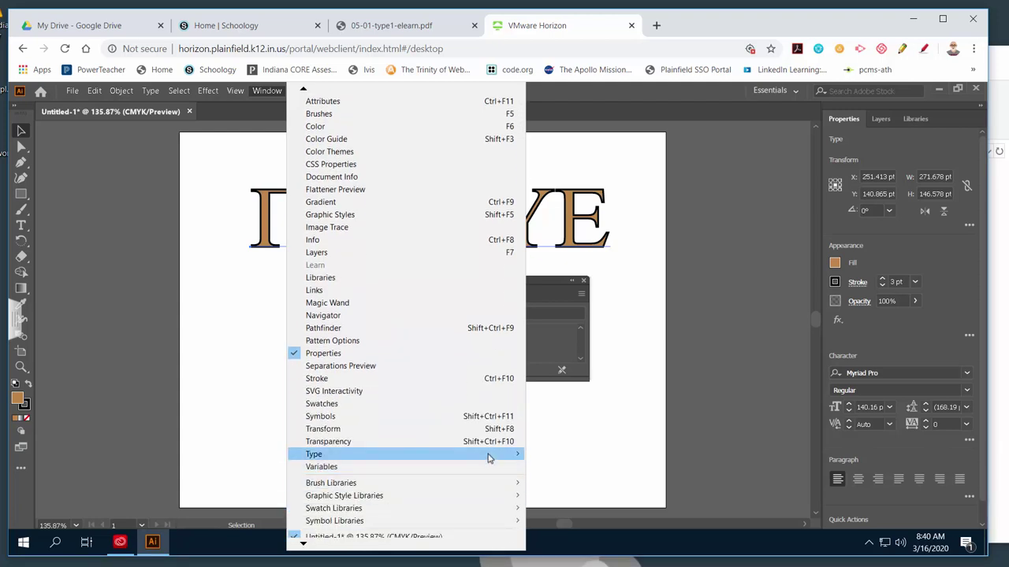
pyautogui.moveTo(487, 457)
pyautogui.click(575, 456)
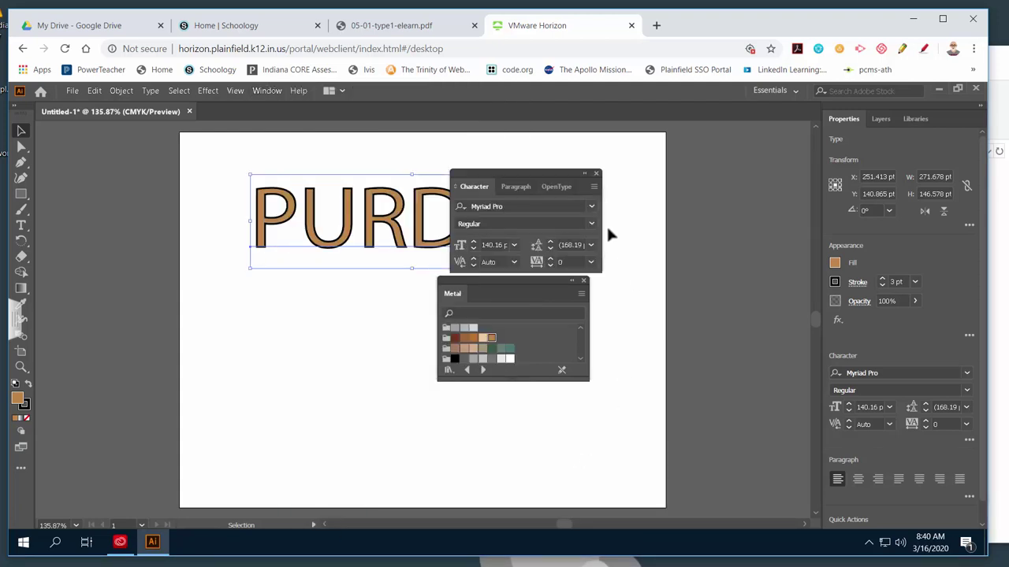
pyautogui.moveTo(528, 178); pyautogui.dragTo(702, 147)
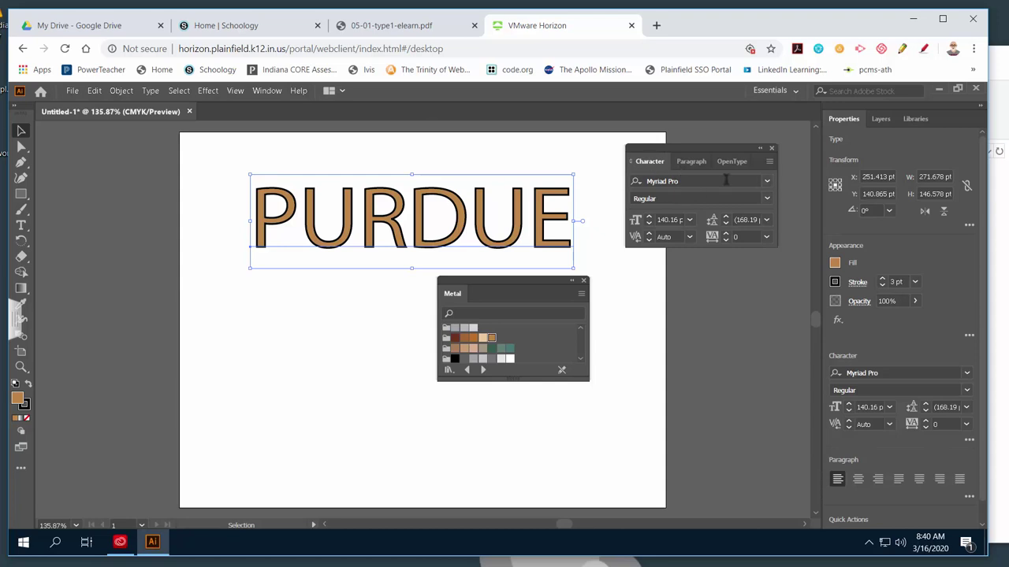
# Step: Set PURDUE in Rockwell Extra Bold
pyautogui.click(766, 182)
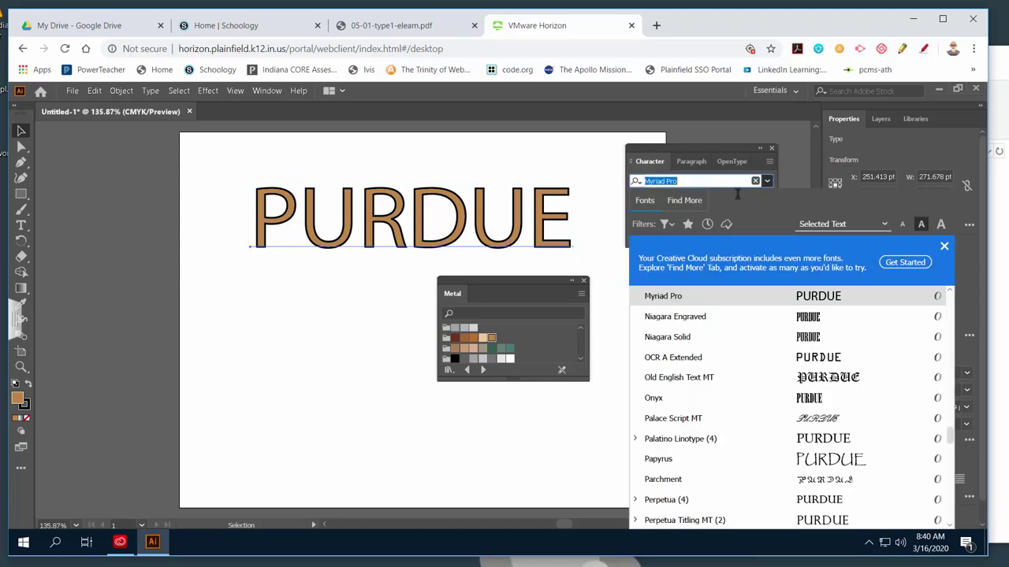
pyautogui.scroll(-3, 696, 414)
pyautogui.scroll(-1, 685, 422)
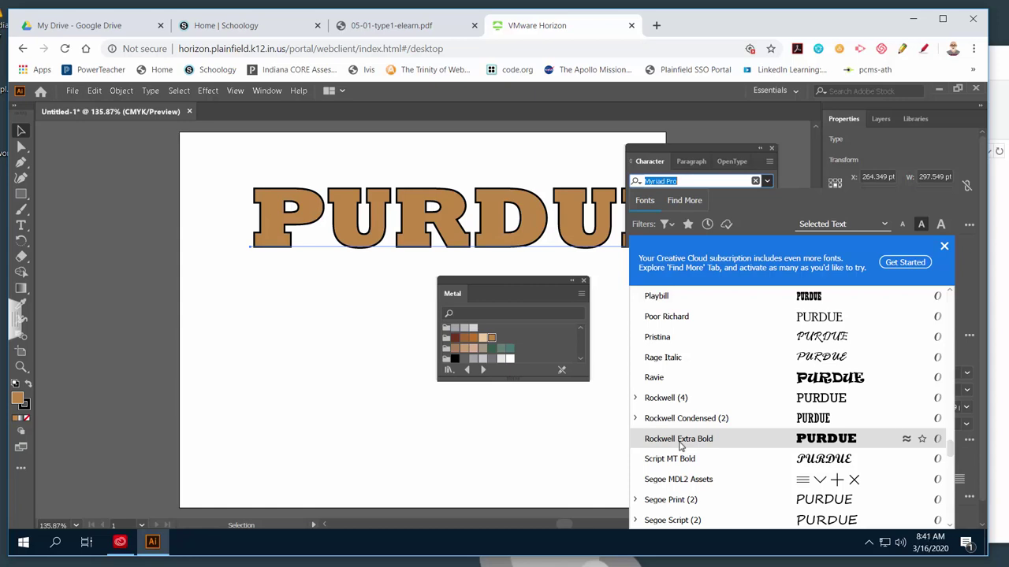
pyautogui.click(680, 439)
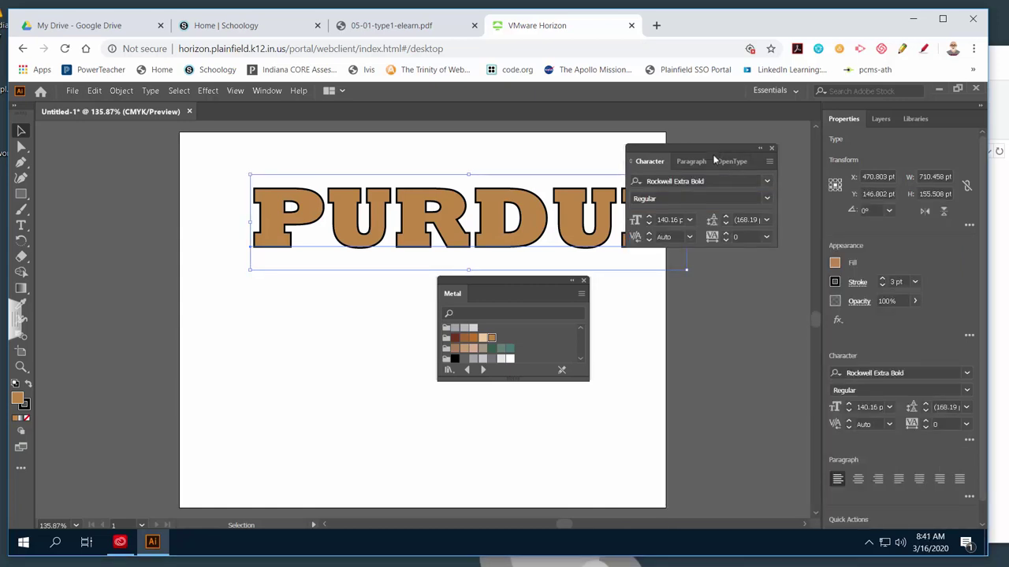
# Step: Move PURDUE up toward the artboard's top-left and tidy the panels aside
pyautogui.moveTo(714, 160); pyautogui.dragTo(740, 358)
pyautogui.moveTo(587, 243); pyautogui.dragTo(536, 226)
pyautogui.moveTo(534, 280); pyautogui.dragTo(574, 294)
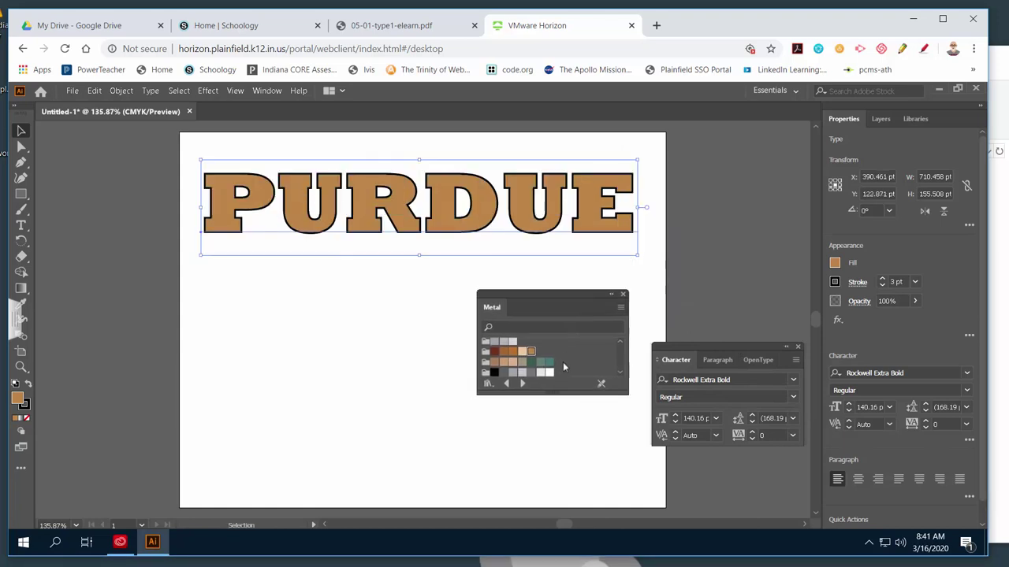
pyautogui.moveTo(564, 367); pyautogui.dragTo(563, 376)
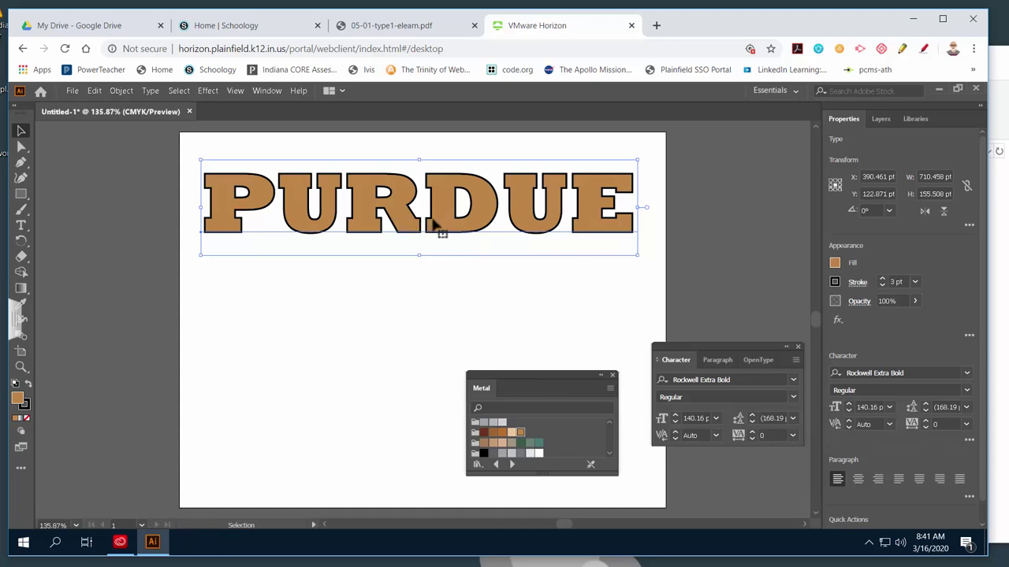
# Step: Apply a horizontal Bulge warp with 22% bend to PURDUE
pyautogui.click(211, 93)
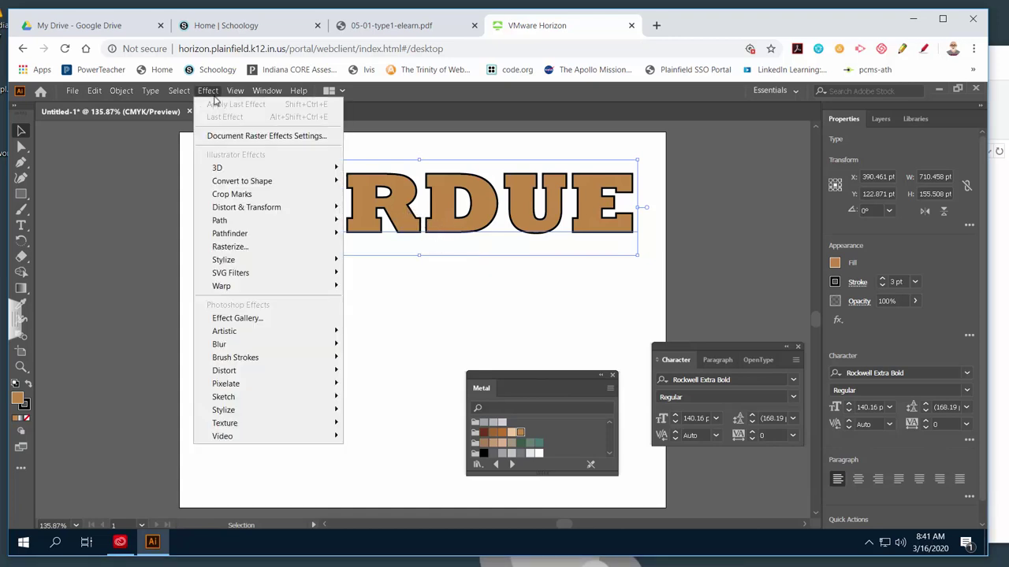
pyautogui.moveTo(298, 287)
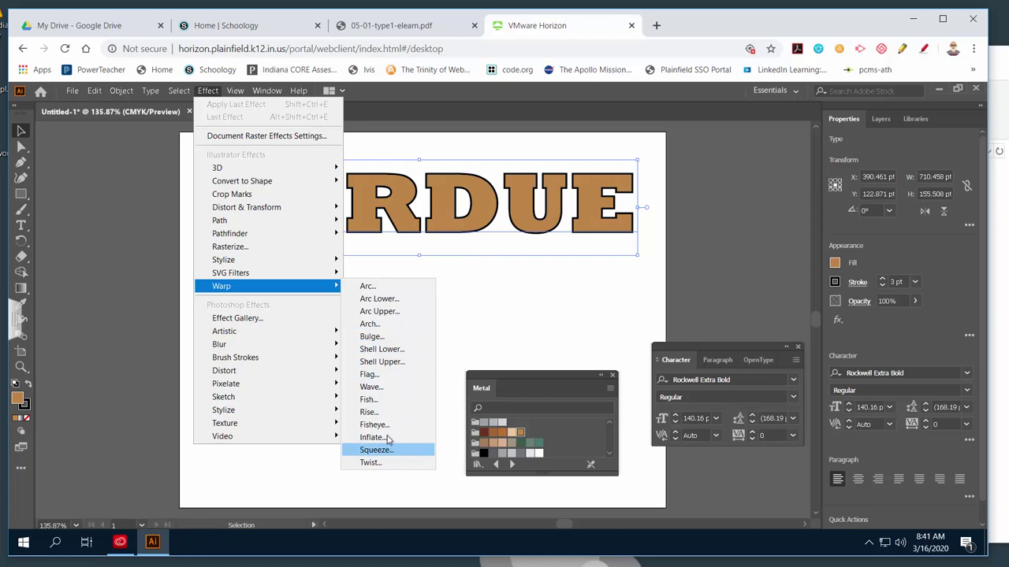
pyautogui.click(377, 336)
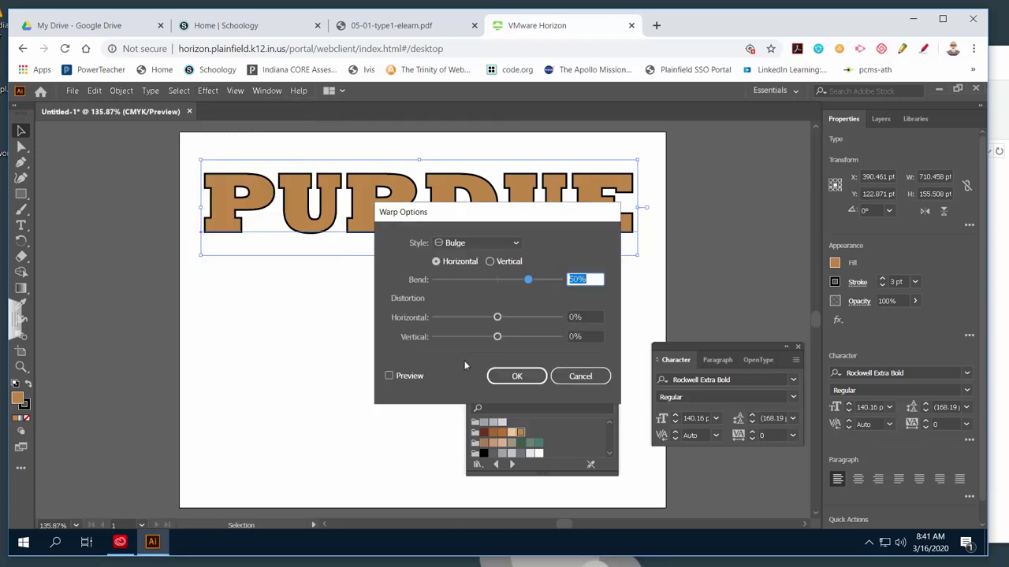
pyautogui.click(403, 377)
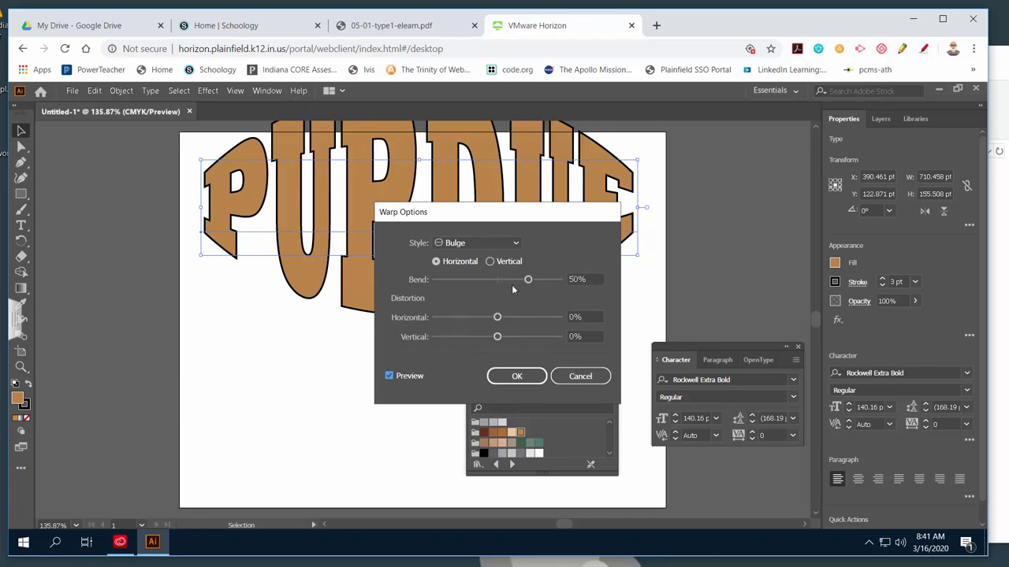
pyautogui.moveTo(526, 281); pyautogui.dragTo(512, 286)
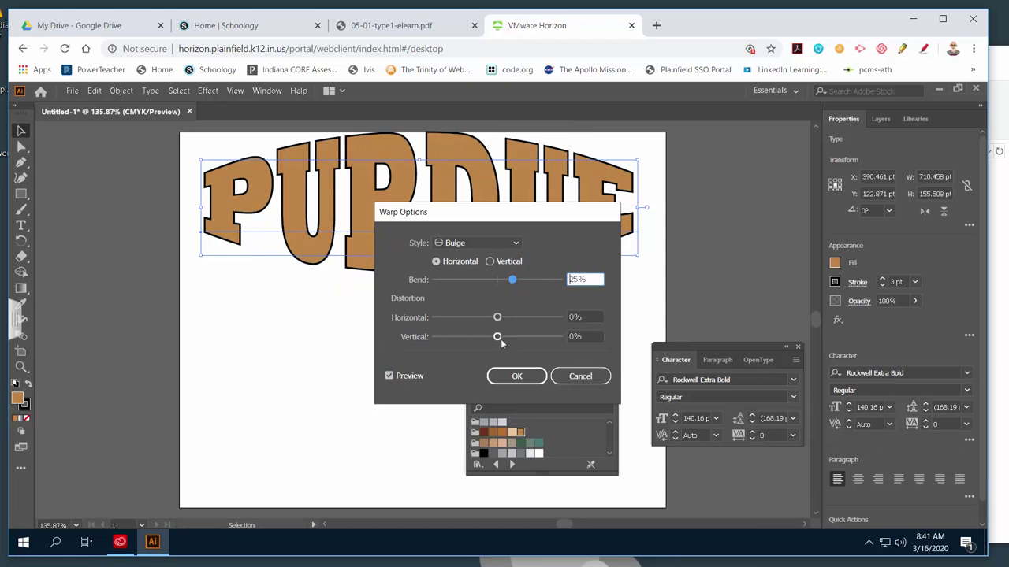
pyautogui.moveTo(513, 284); pyautogui.dragTo(512, 284)
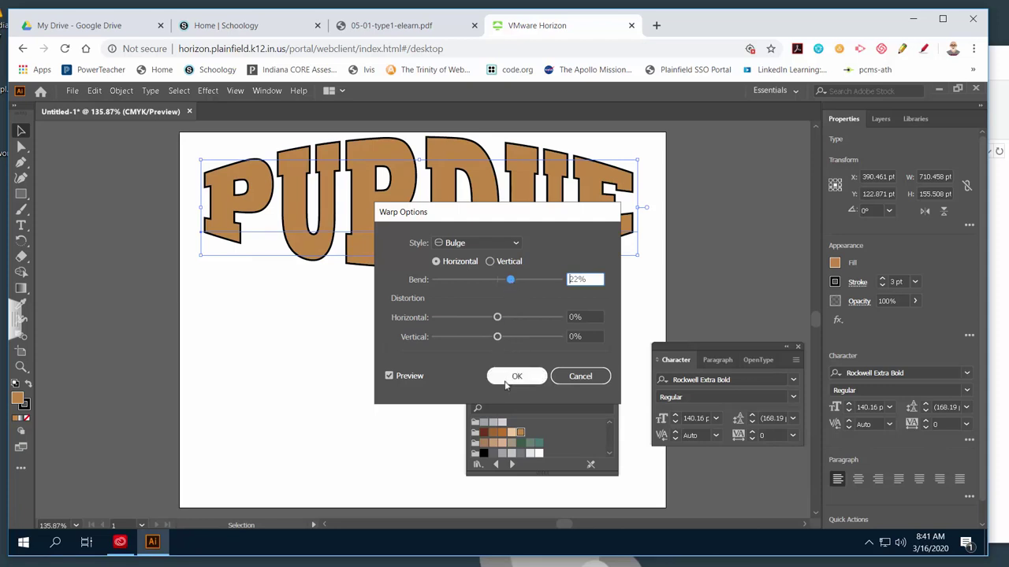
pyautogui.click(507, 384)
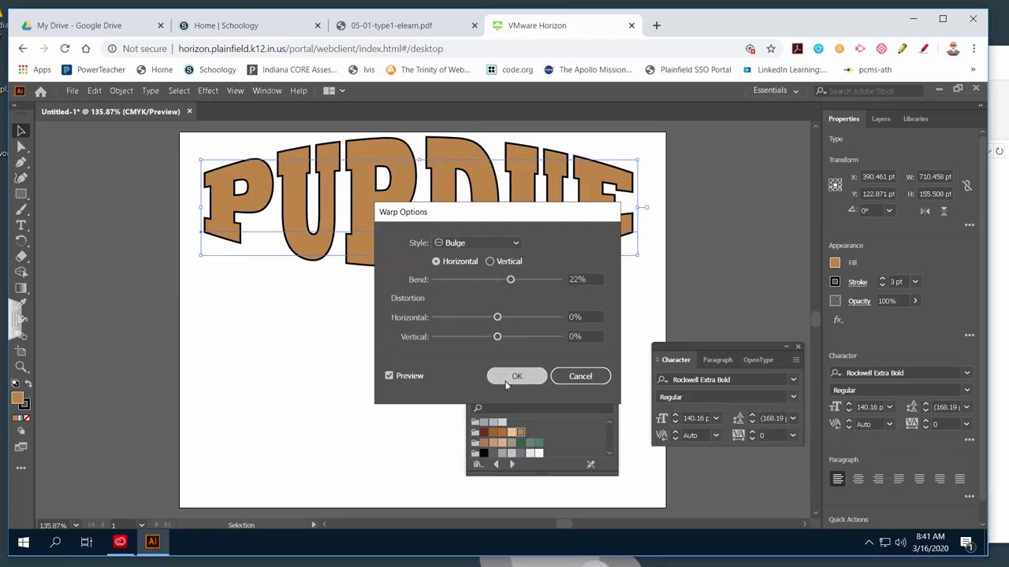
pyautogui.click(508, 378)
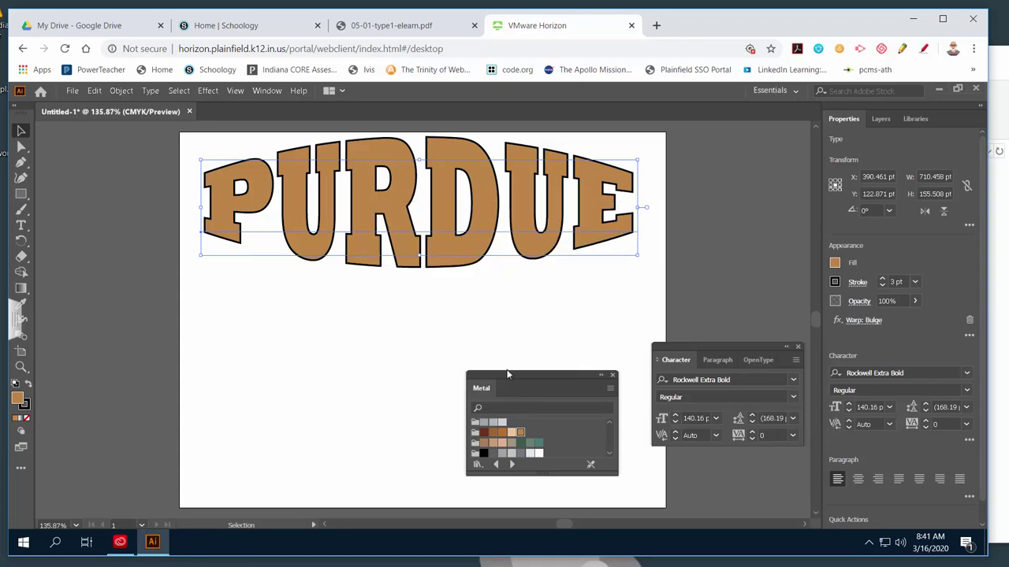
pyautogui.moveTo(517, 378); pyautogui.dragTo(550, 410)
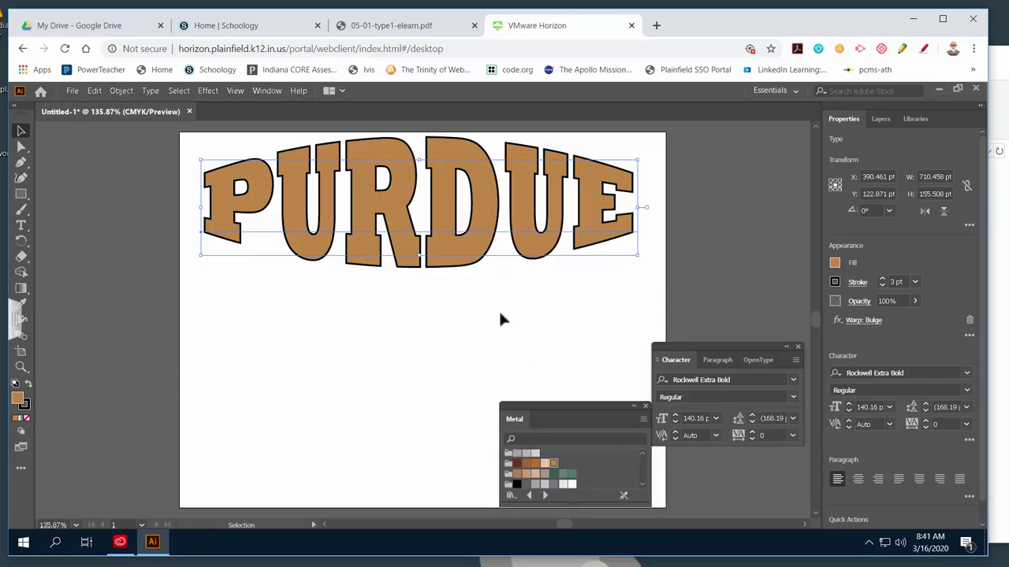
# Step: Type INDIANA below PURDUE, enlarge it to about 91 pt and position it underneath
pyautogui.click(485, 281)
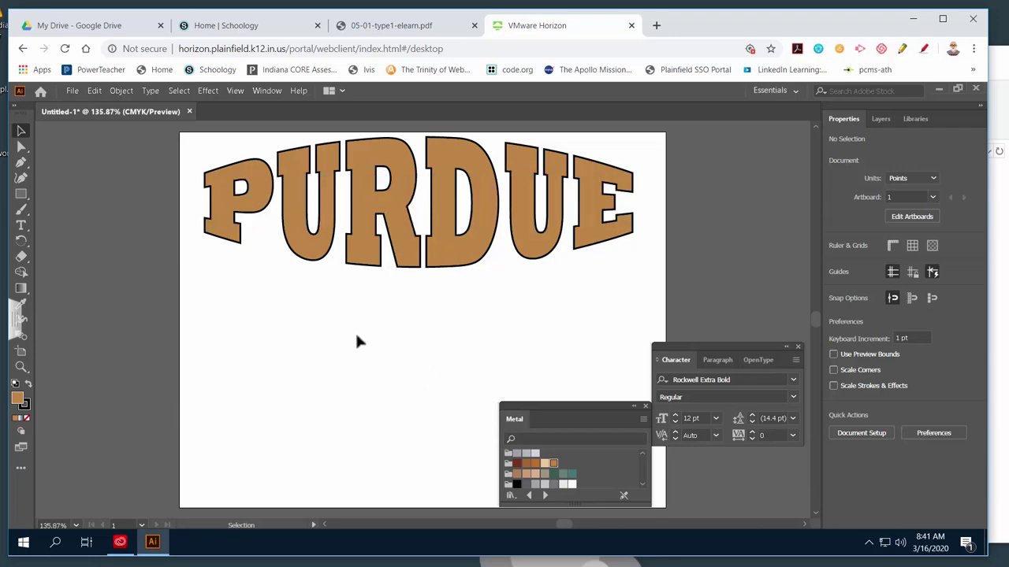
pyautogui.click(21, 225)
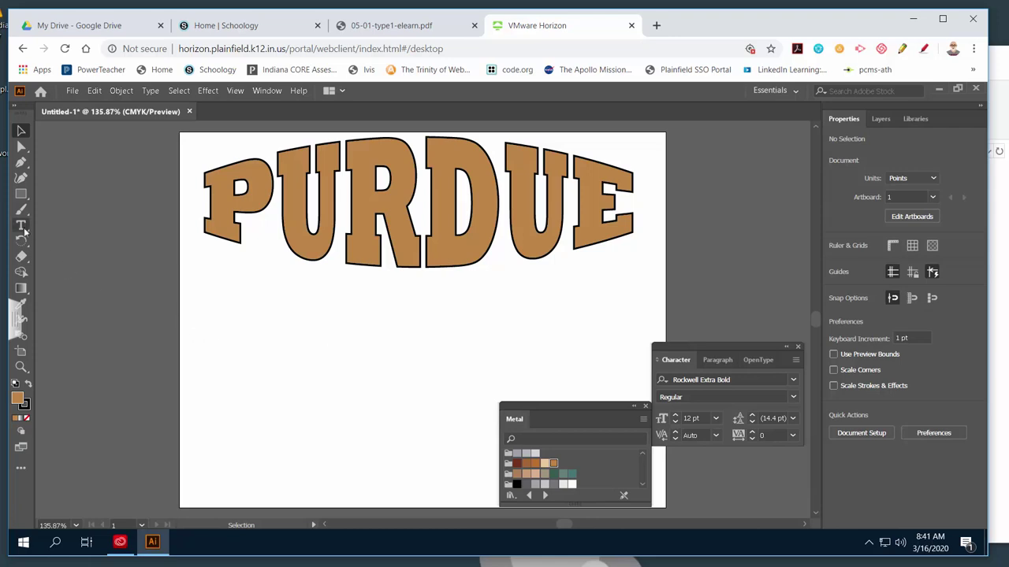
pyautogui.click(298, 359)
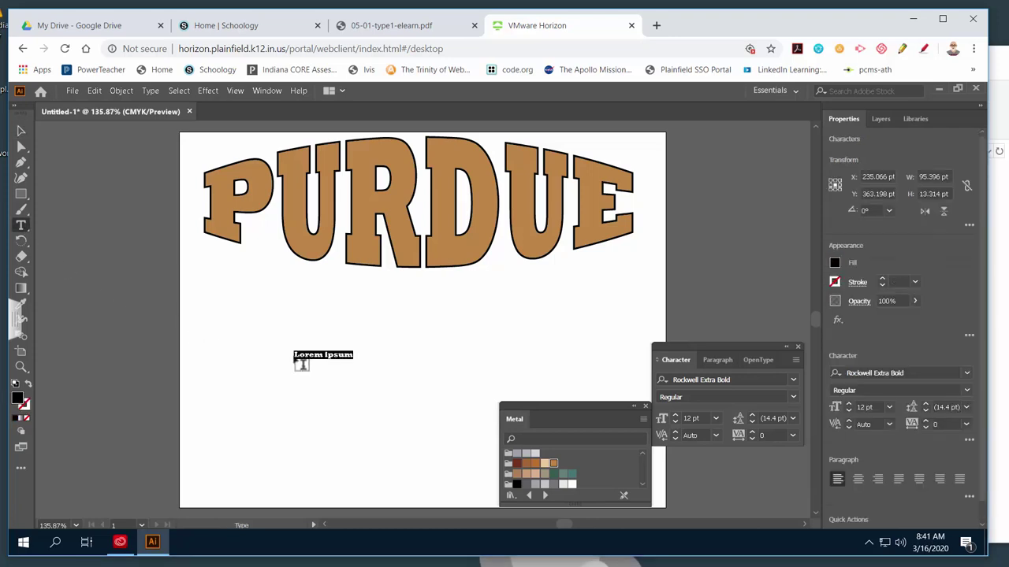
pyautogui.write('INDIANA')
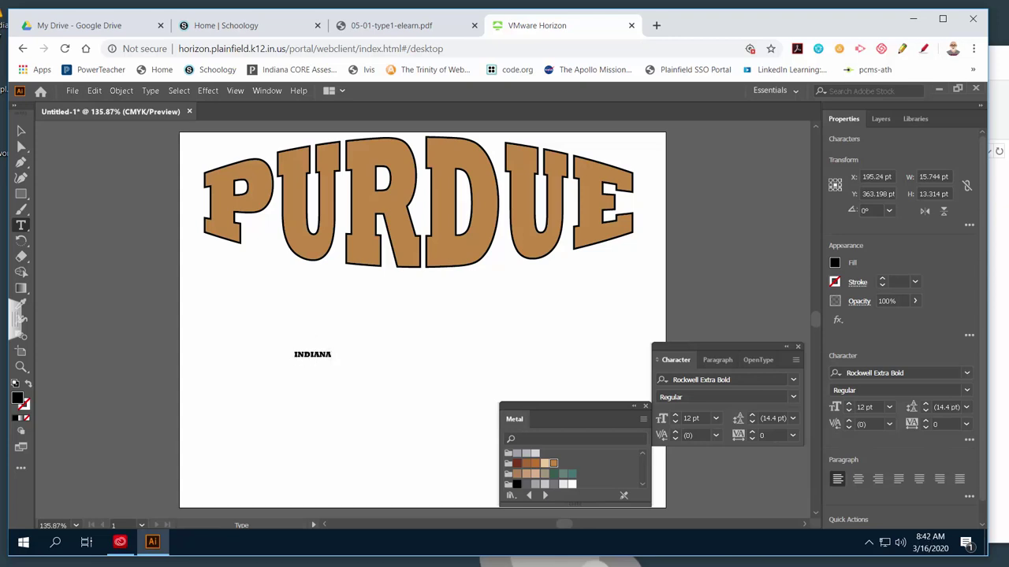
pyautogui.click(22, 131)
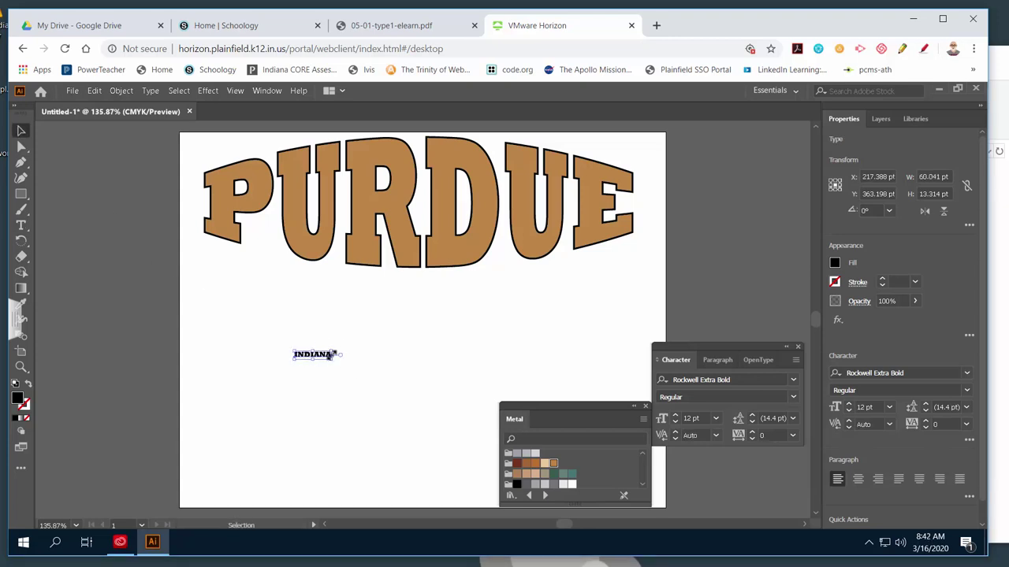
pyautogui.moveTo(334, 348); pyautogui.dragTo(612, 298)
pyautogui.moveTo(562, 322); pyautogui.dragTo(516, 314)
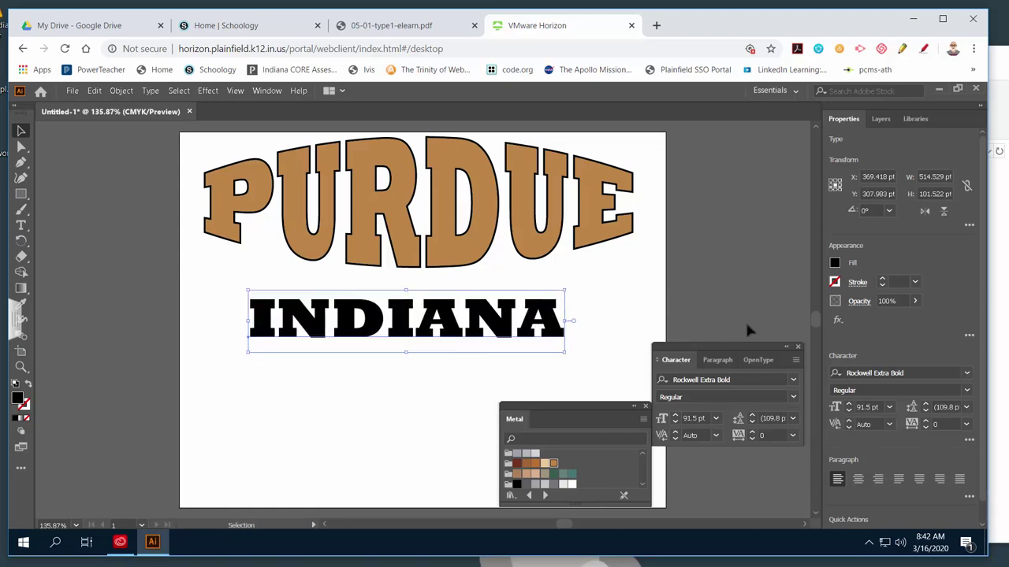
# Step: Give INDIANA a tan fill and 3 pt dark red outline, stretched to span PURDUE
pyautogui.click(834, 264)
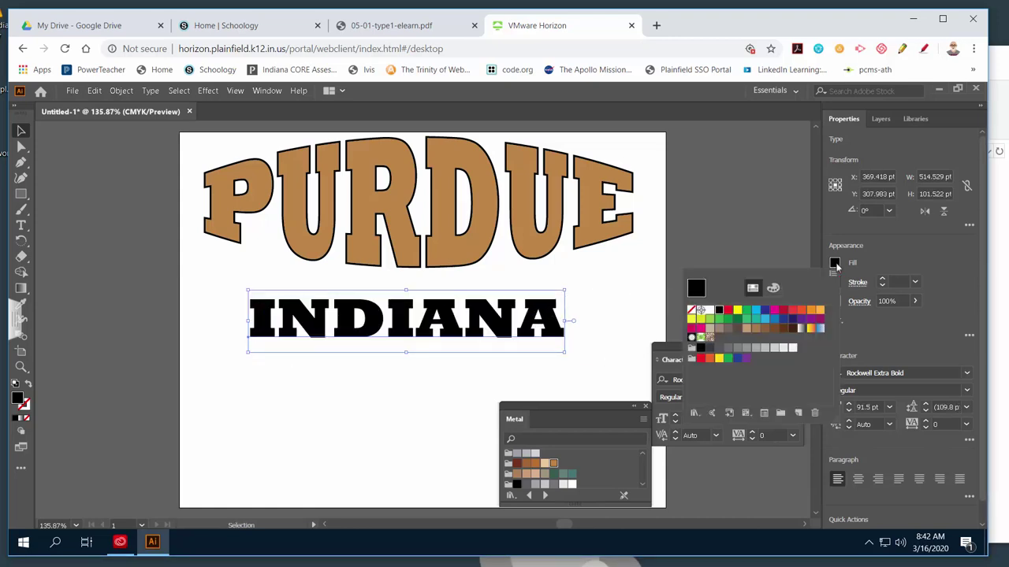
pyautogui.click(708, 330)
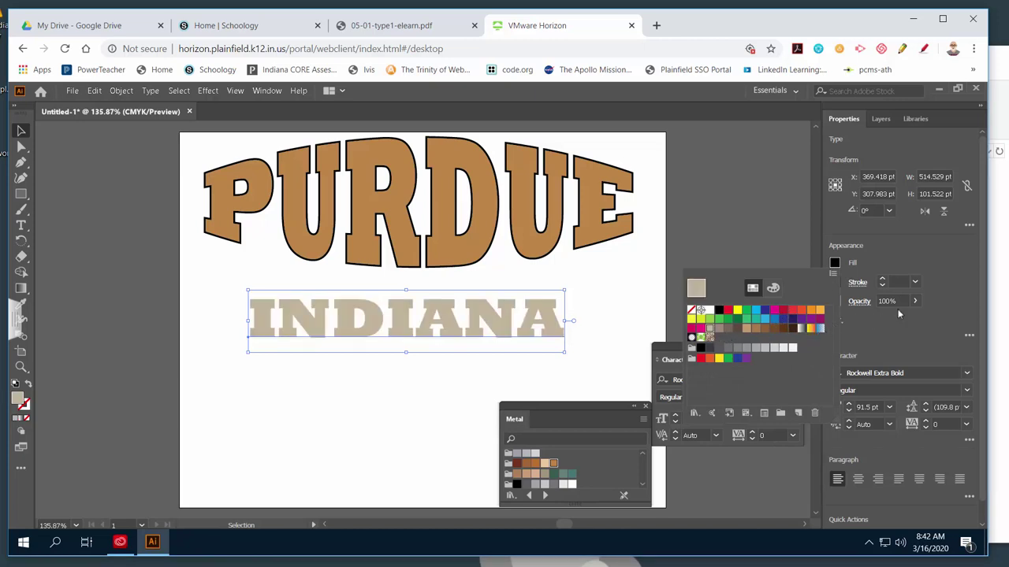
pyautogui.click(883, 282)
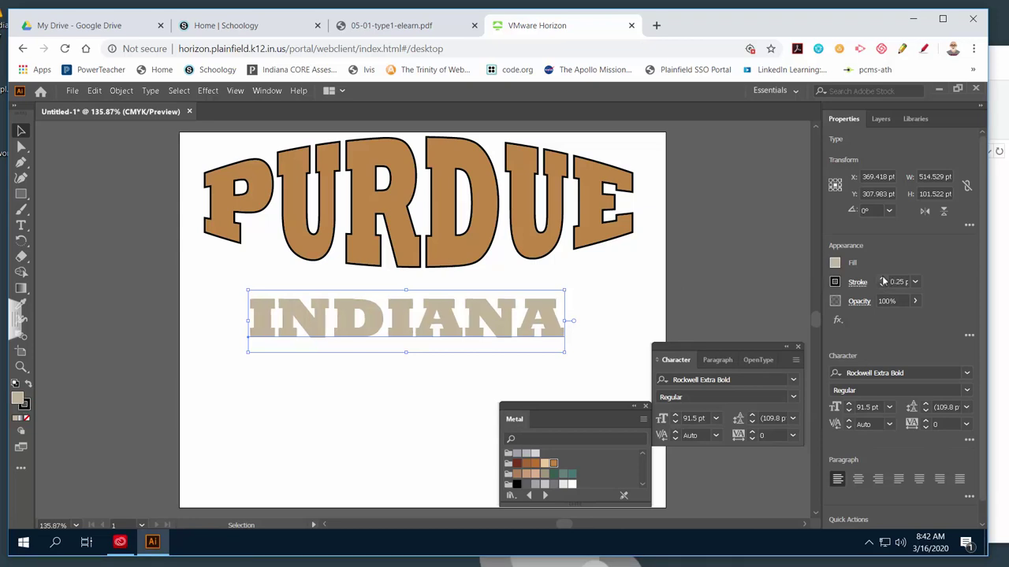
pyautogui.click(883, 281)
pyautogui.click(884, 282)
pyautogui.click(883, 281)
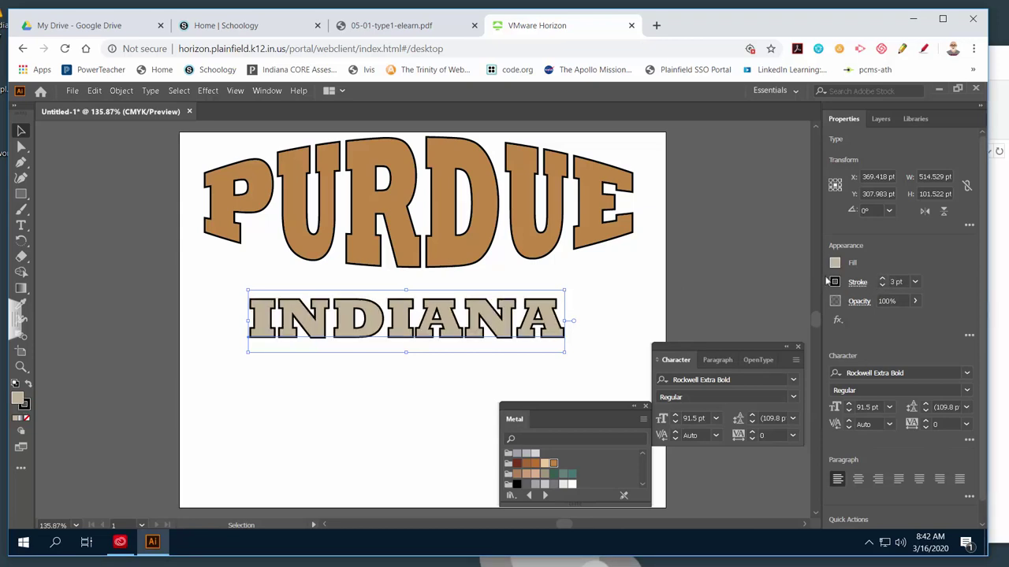
pyautogui.click(834, 282)
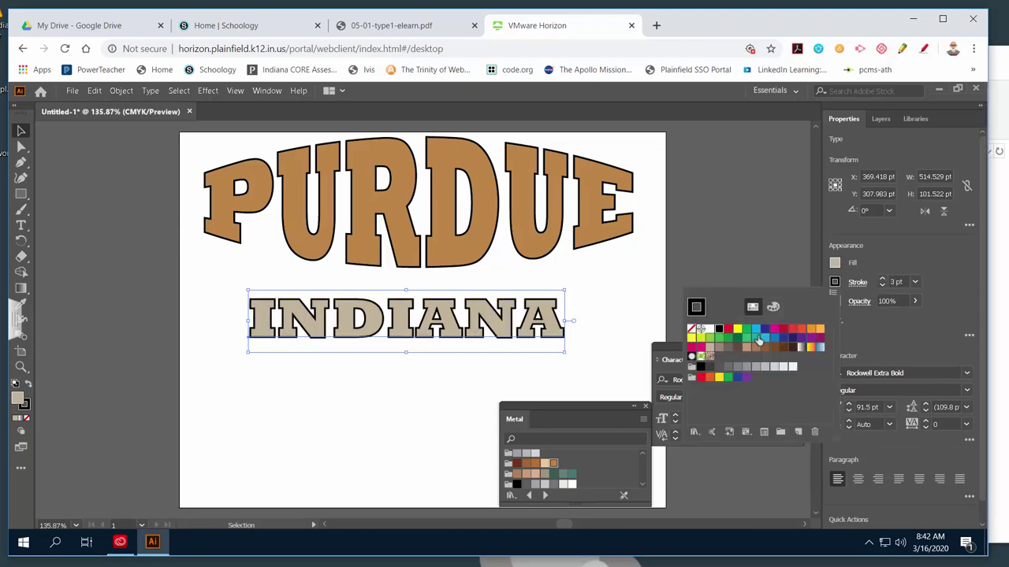
pyautogui.click(783, 330)
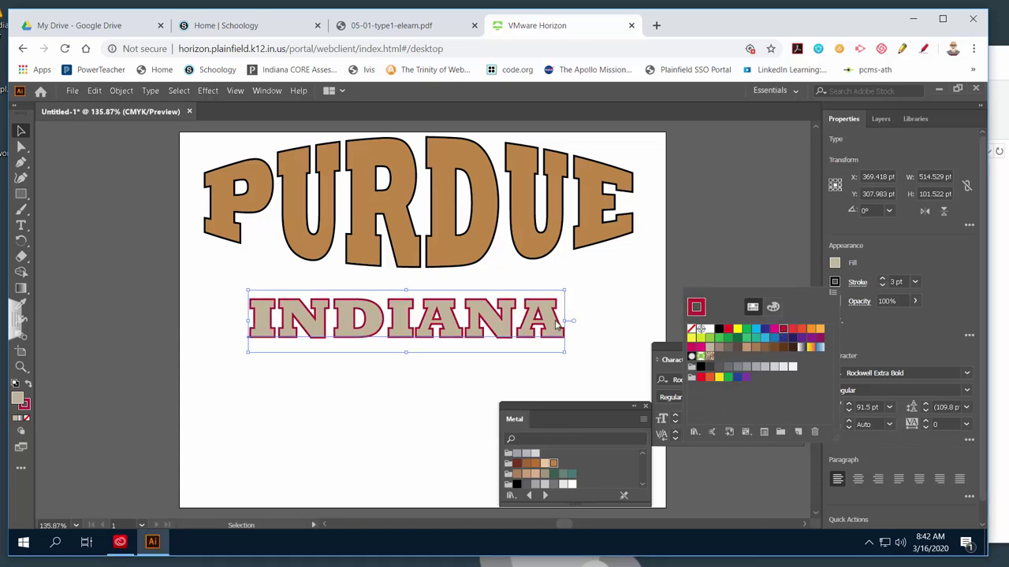
pyautogui.click(561, 326)
pyautogui.moveTo(567, 290); pyautogui.dragTo(543, 311)
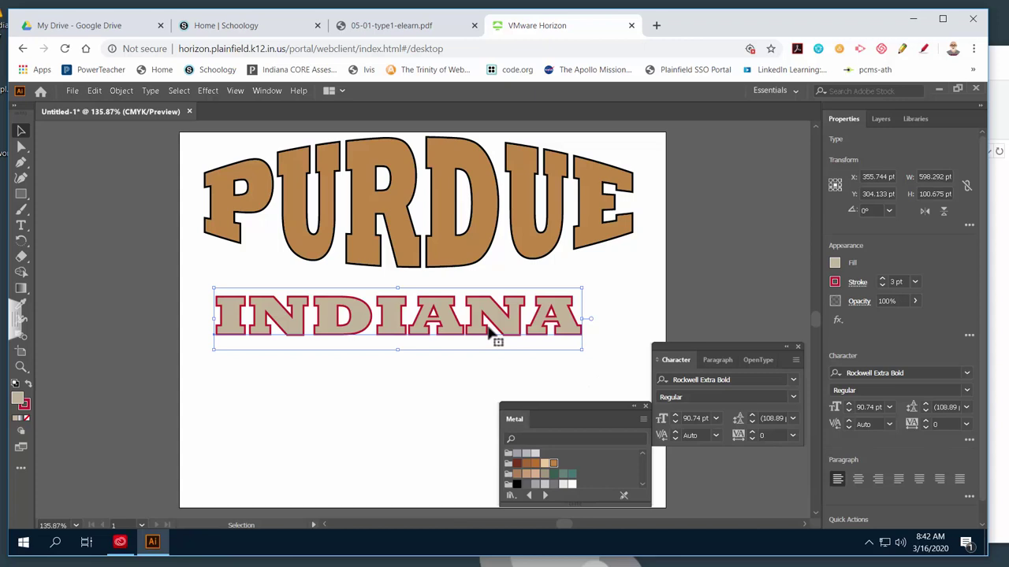
# Step: Apply a 22% Arch warp to INDIANA and lower it beneath PURDUE
pyautogui.click(204, 92)
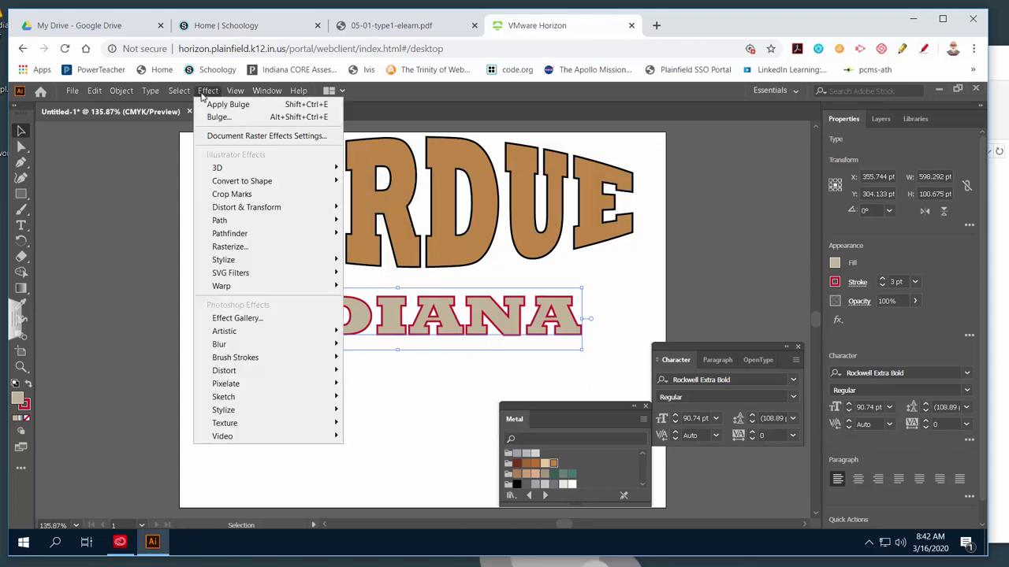
pyautogui.moveTo(290, 288)
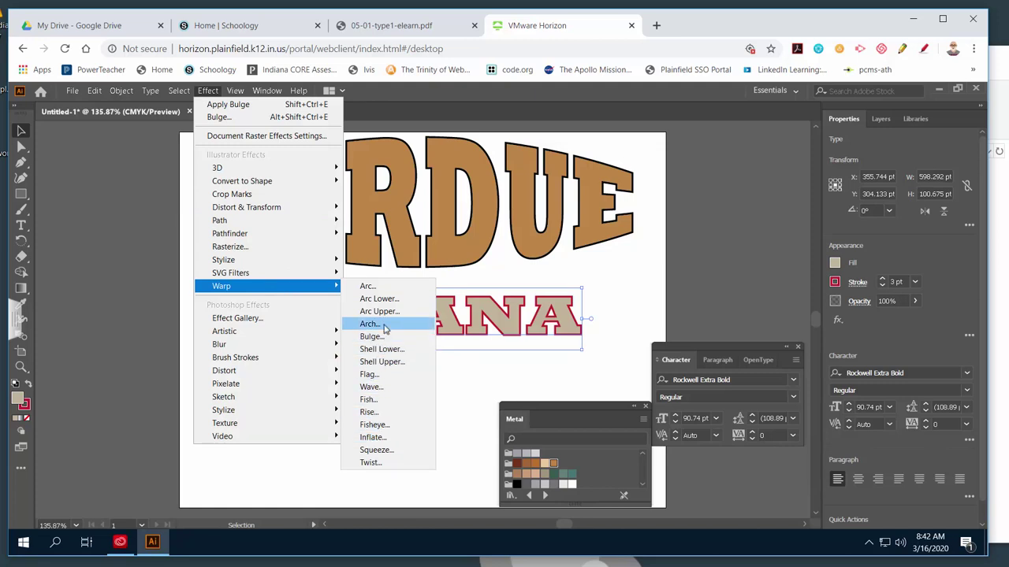
pyautogui.click(384, 325)
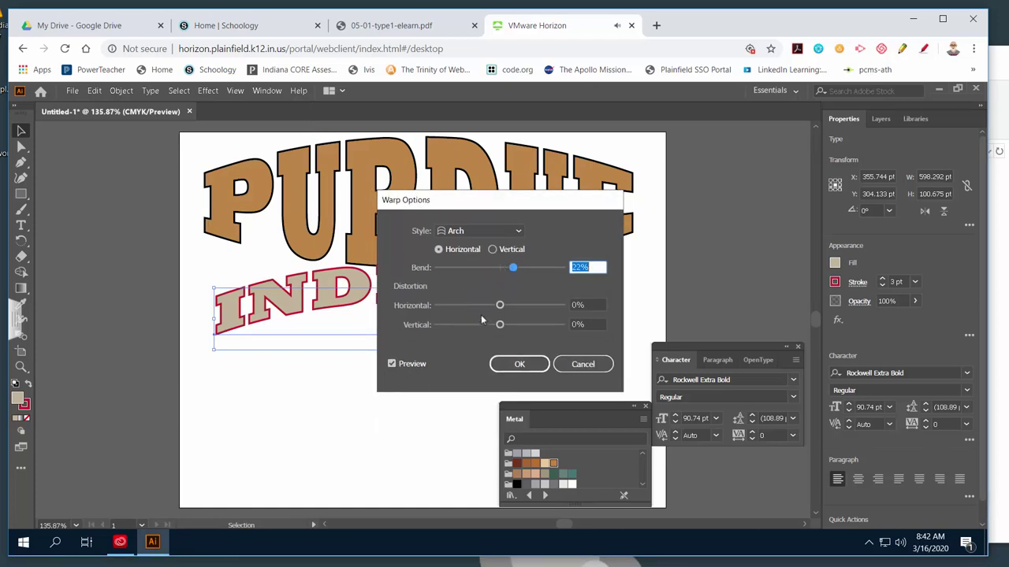
pyautogui.moveTo(557, 211); pyautogui.dragTo(674, 354)
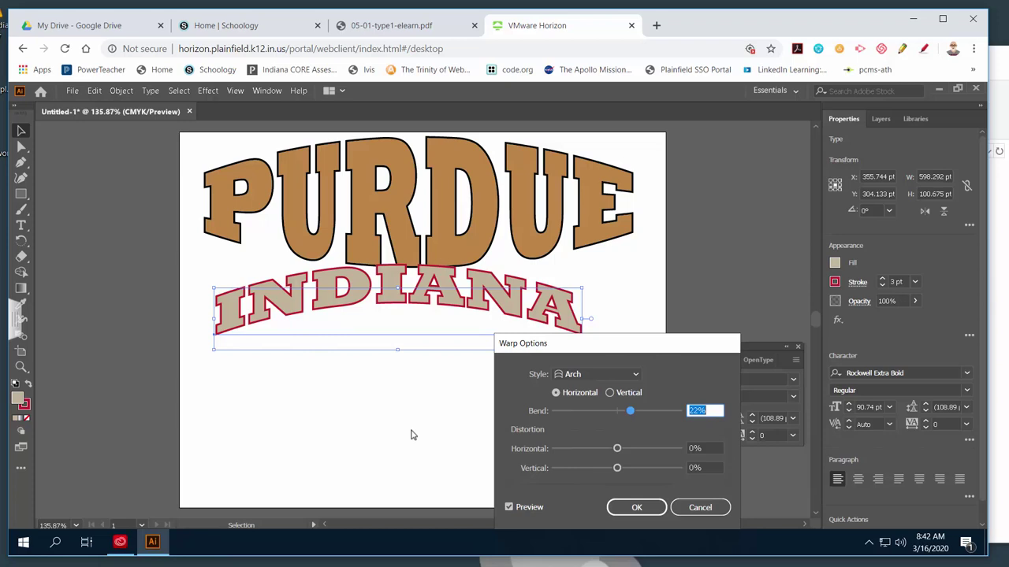
pyautogui.click(636, 508)
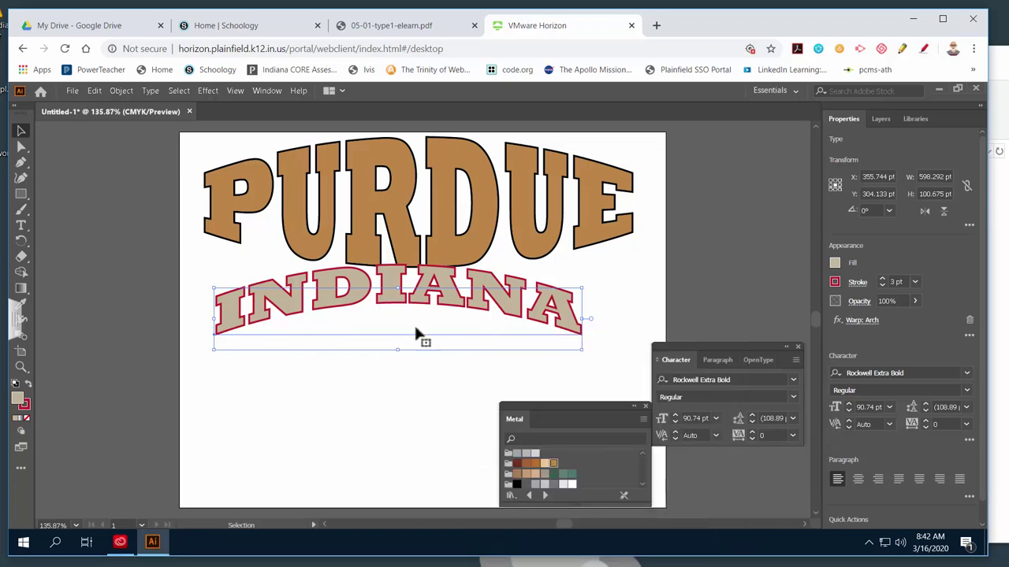
pyautogui.moveTo(426, 311); pyautogui.dragTo(431, 327)
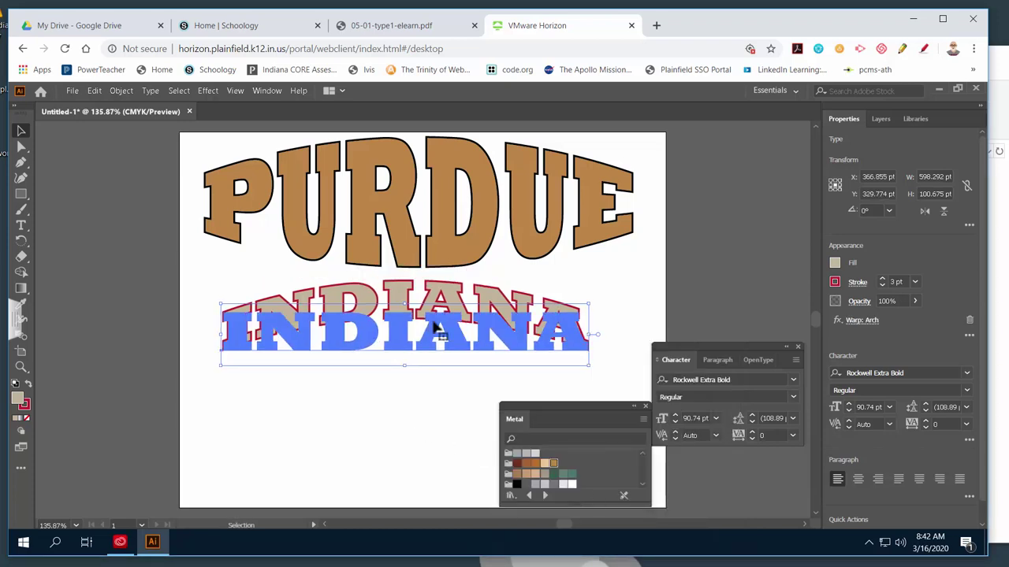
pyautogui.moveTo(565, 408); pyautogui.dragTo(662, 229)
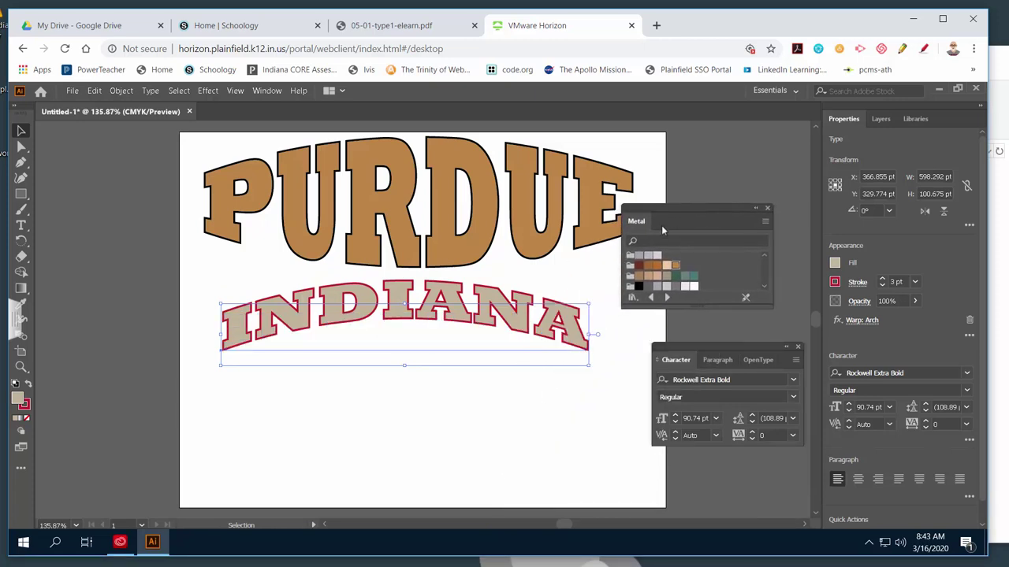
# Step: Add INDIANA STATE text below INDIANA and scale it up
pyautogui.click(386, 397)
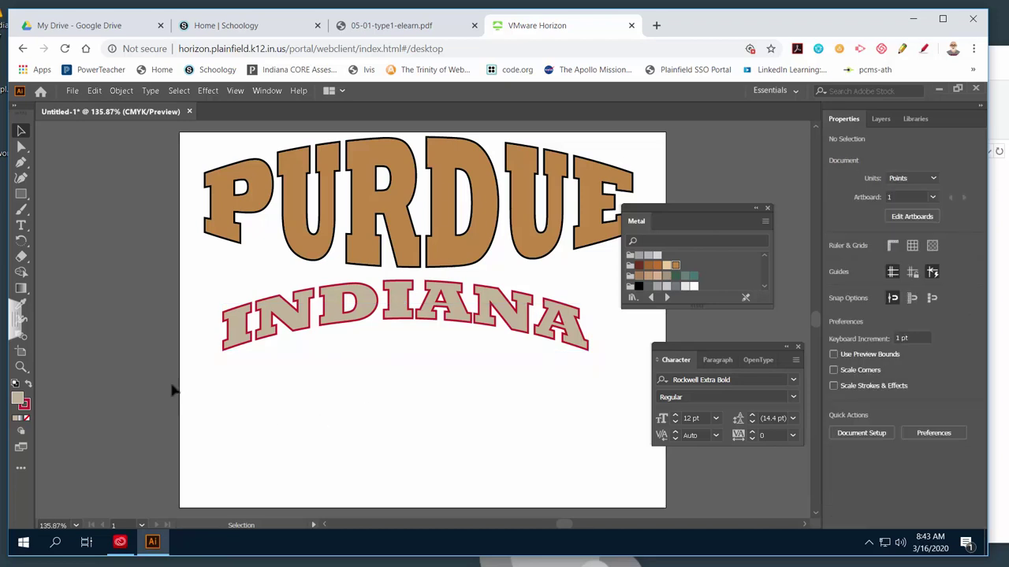
pyautogui.click(22, 226)
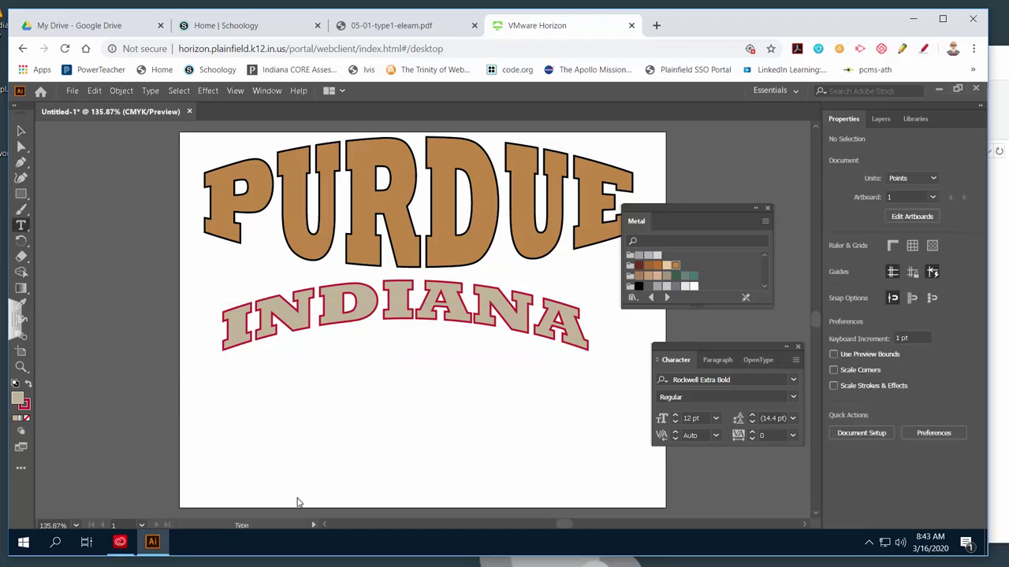
pyautogui.click(249, 458)
pyautogui.write('INDIANA STATE')
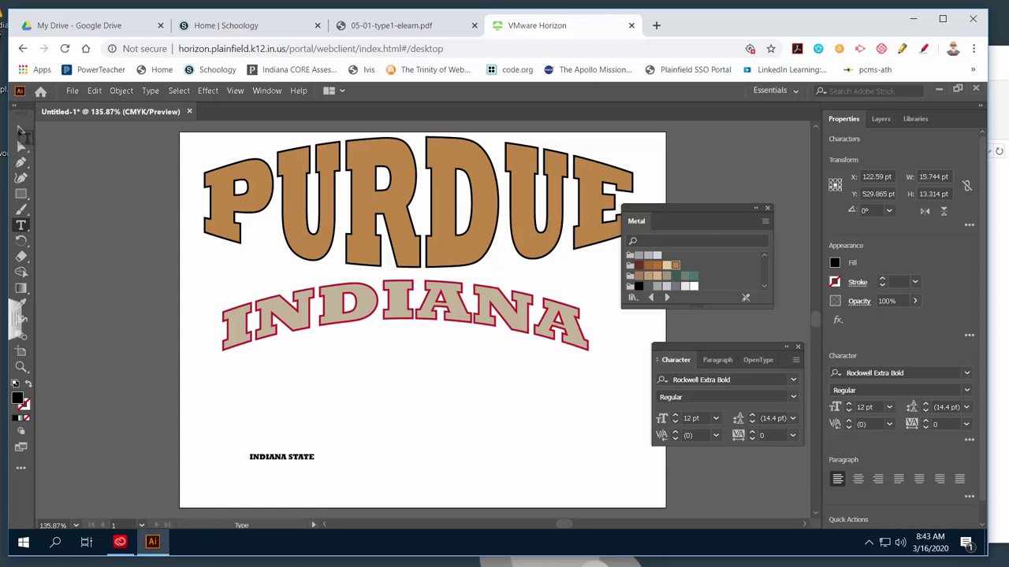
pyautogui.click(21, 131)
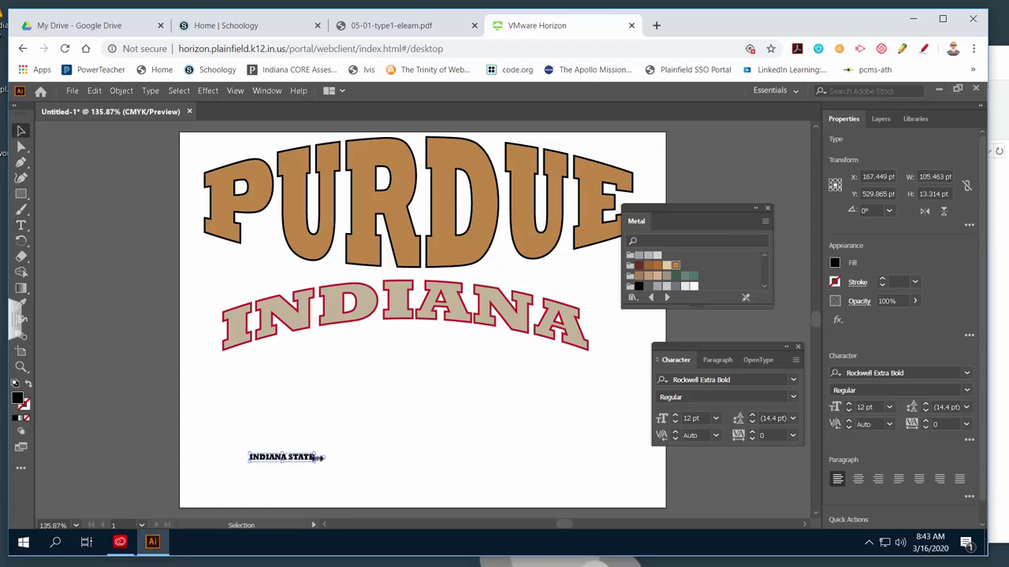
pyautogui.moveTo(319, 454); pyautogui.dragTo(612, 400)
# Step: Give INDIANA STATE a white fill and 3 pt blue outline, nudged slightly left
pyautogui.click(836, 264)
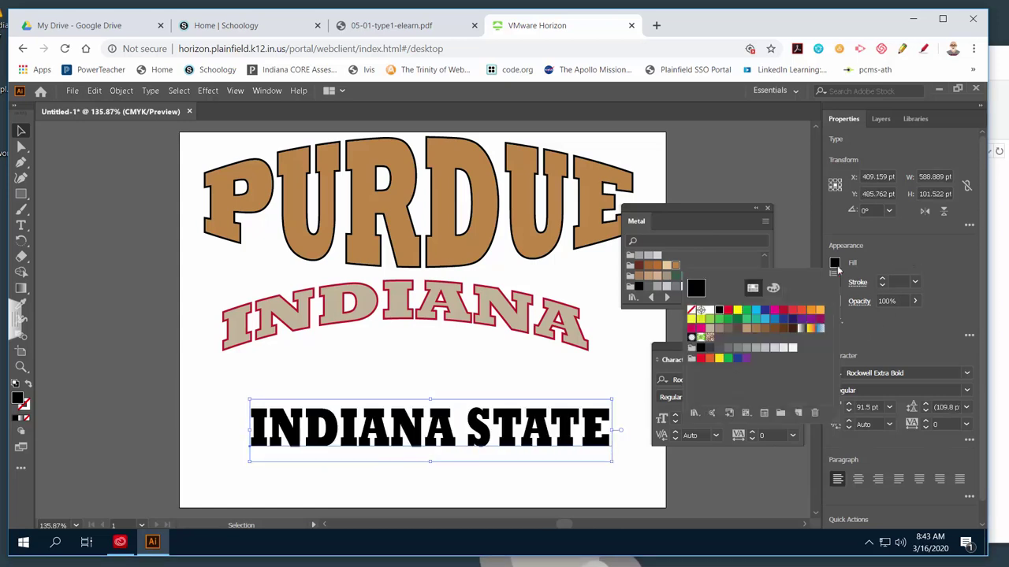
pyautogui.click(710, 312)
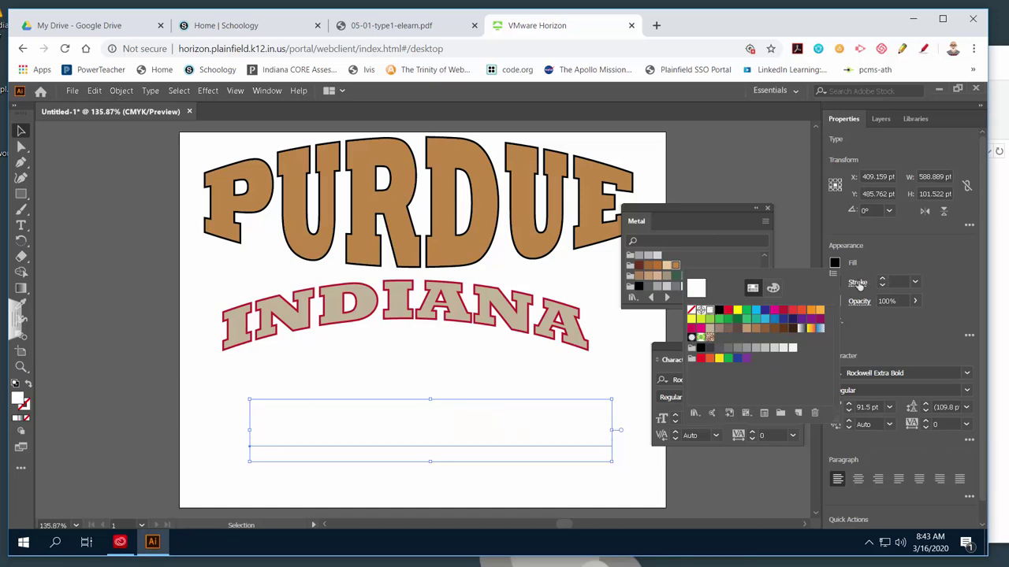
pyautogui.click(883, 279)
pyautogui.click(881, 279)
pyautogui.click(881, 279)
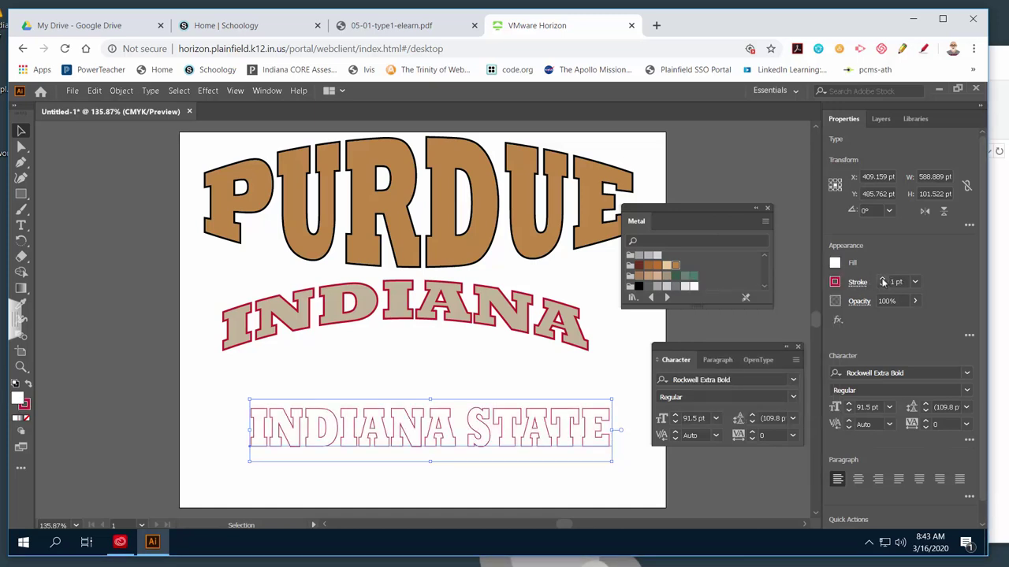
pyautogui.click(882, 279)
pyautogui.click(834, 283)
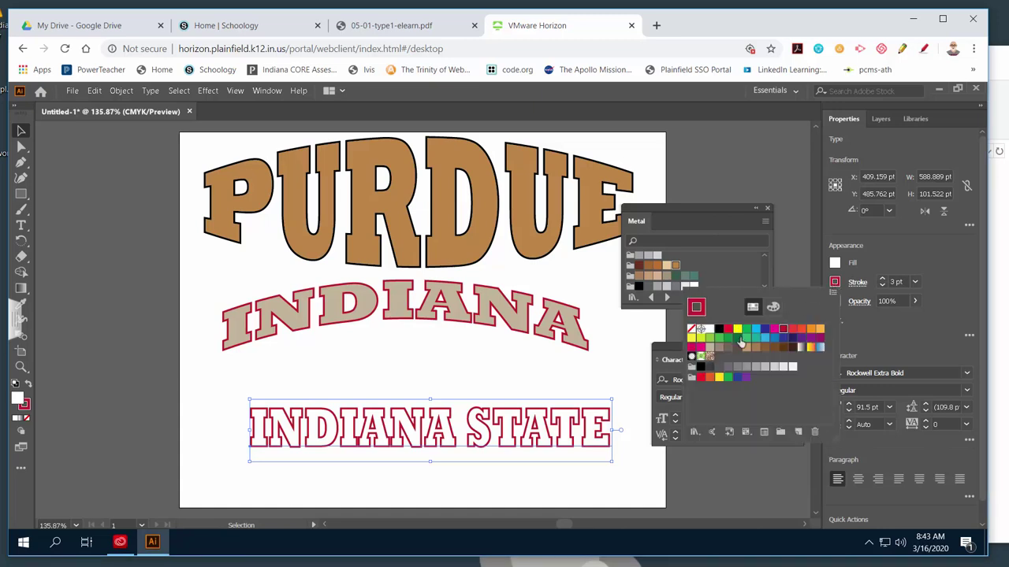
pyautogui.click(775, 340)
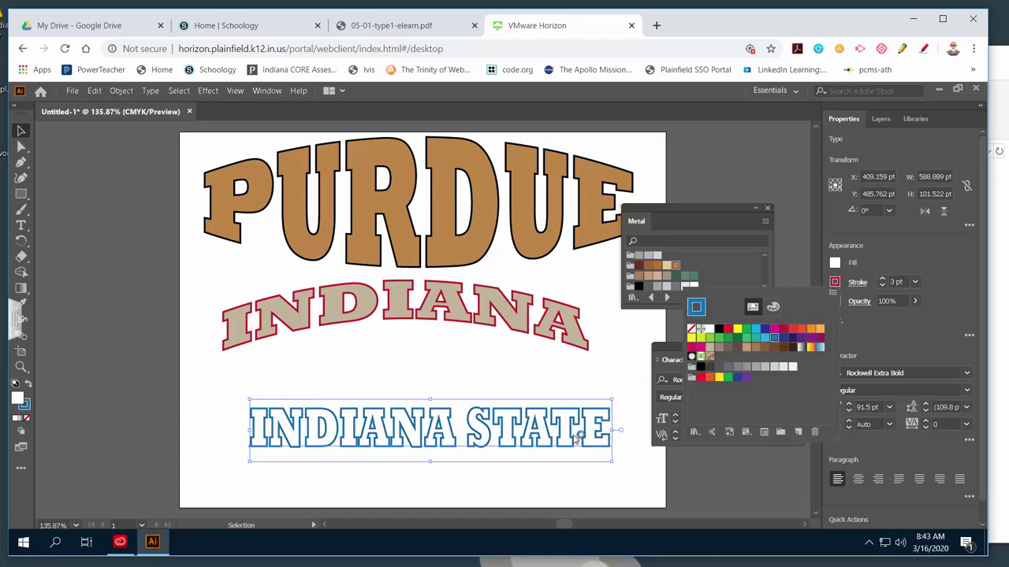
pyautogui.click(526, 443)
pyautogui.moveTo(526, 444); pyautogui.dragTo(482, 439)
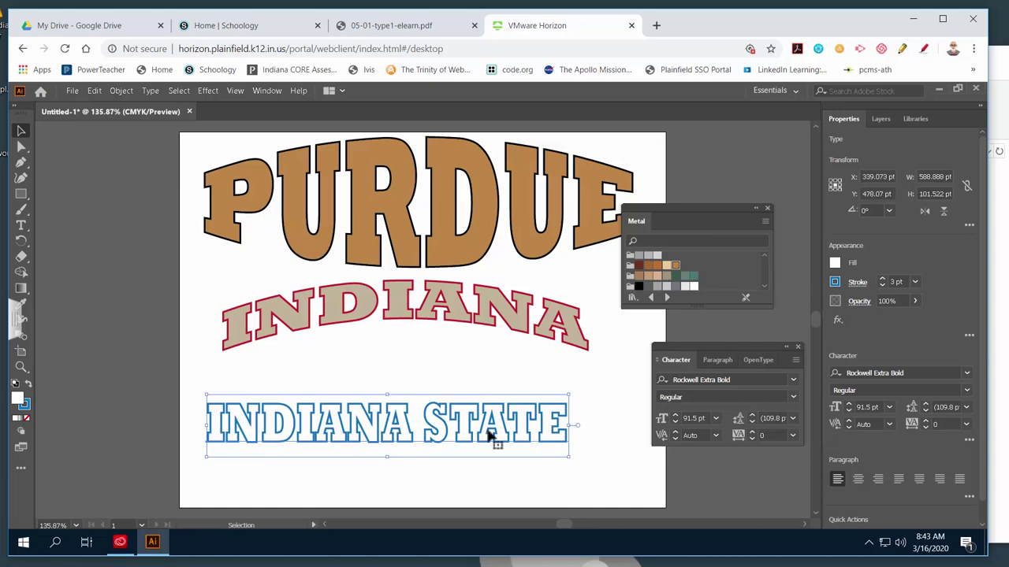
# Step: Apply a Flag warp to INDIANA STATE with 36% bend and 71% horizontal distortion
pyautogui.click(208, 91)
pyautogui.moveTo(335, 288)
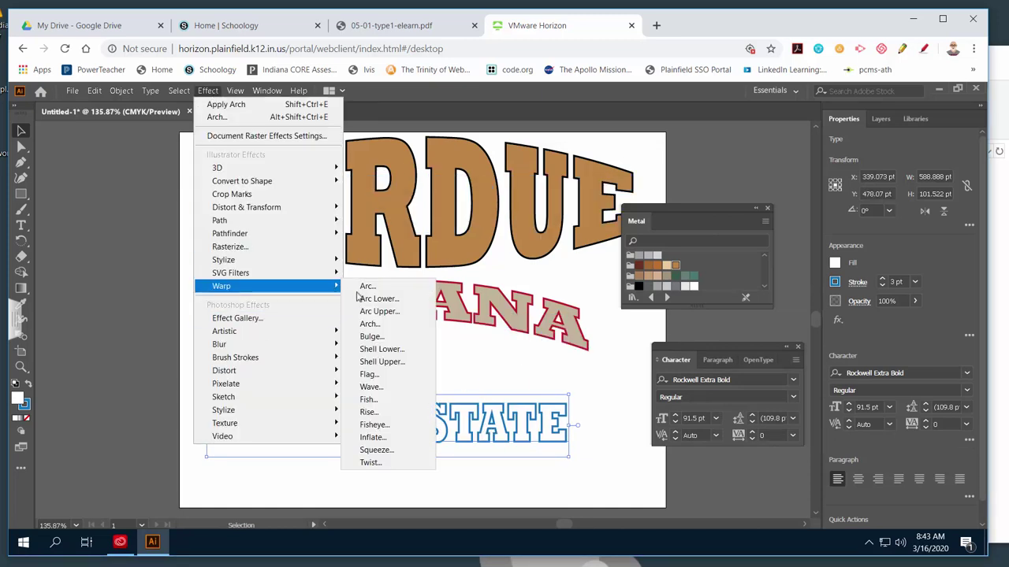
pyautogui.click(371, 374)
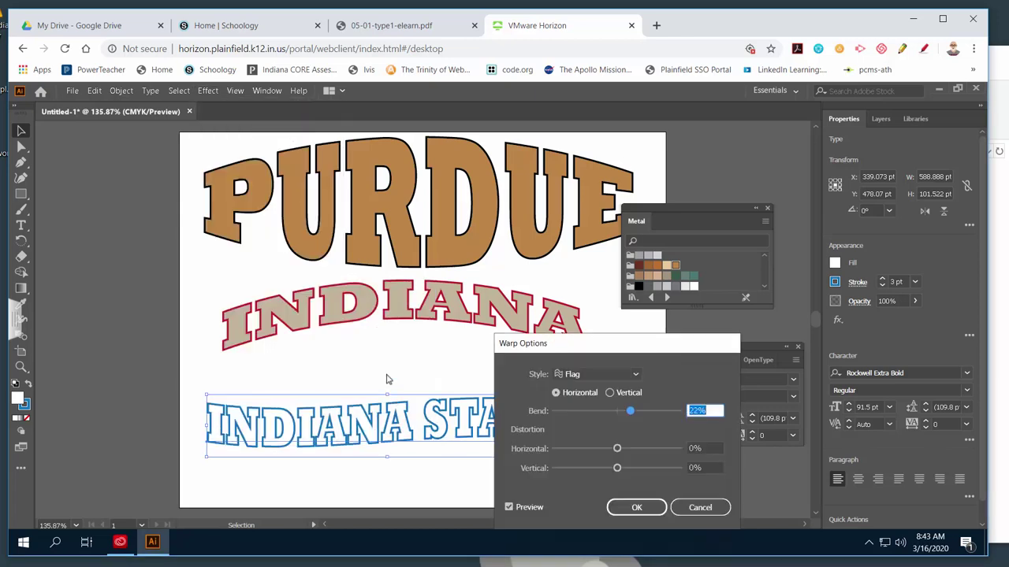
pyautogui.moveTo(630, 411); pyautogui.dragTo(639, 411)
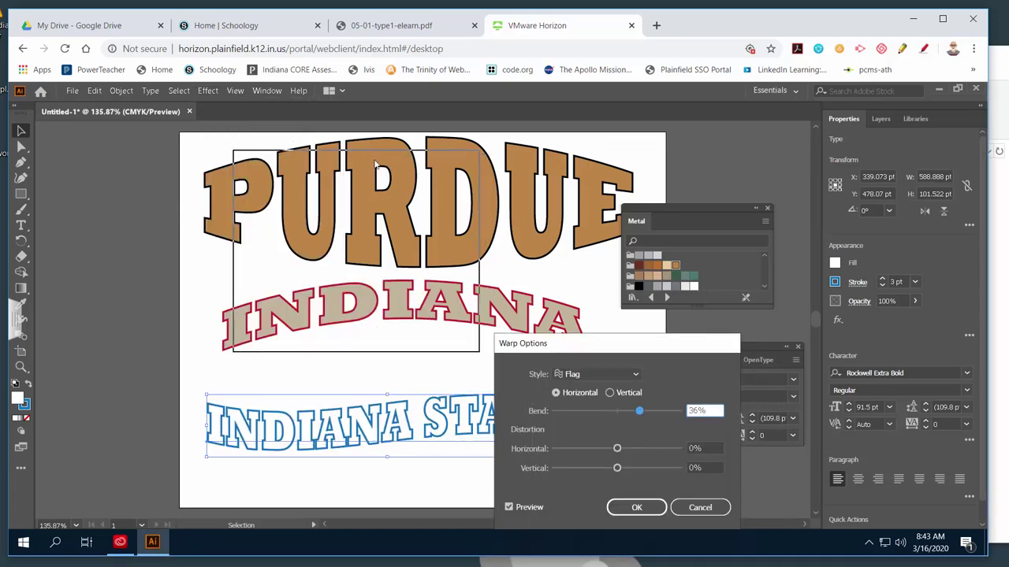
pyautogui.moveTo(637, 347); pyautogui.dragTo(363, 182)
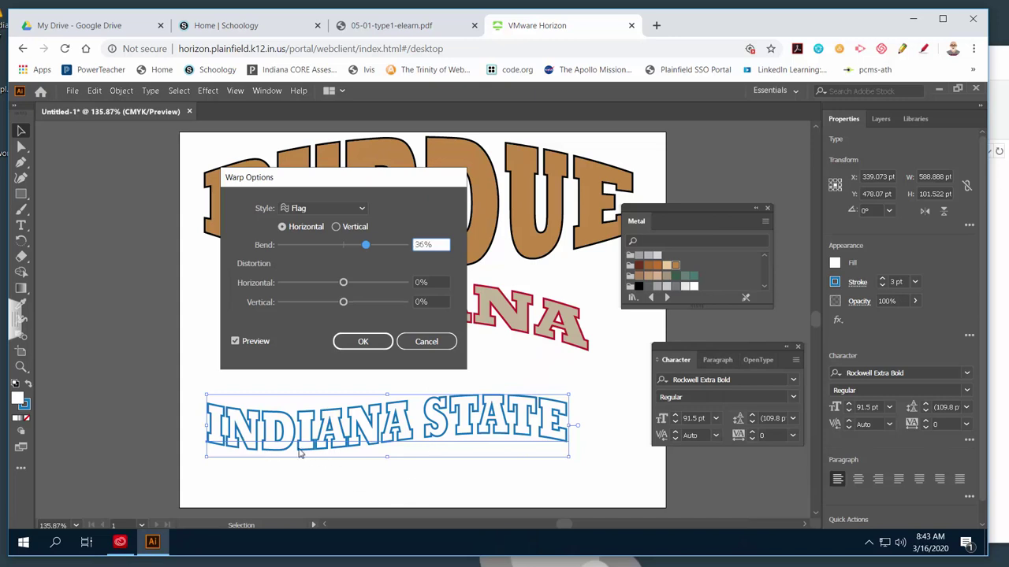
pyautogui.moveTo(343, 282); pyautogui.dragTo(389, 294)
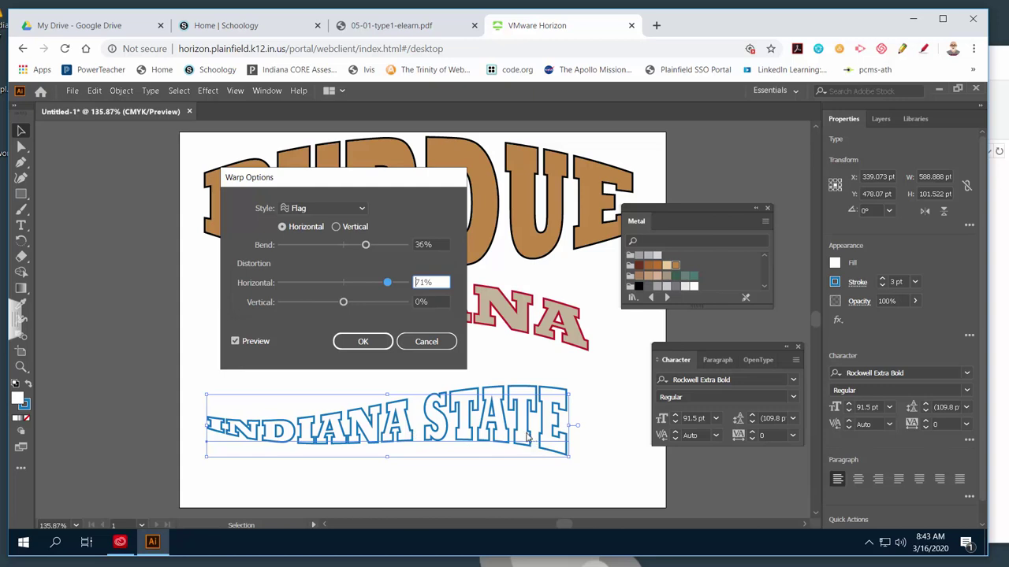
pyautogui.click(362, 341)
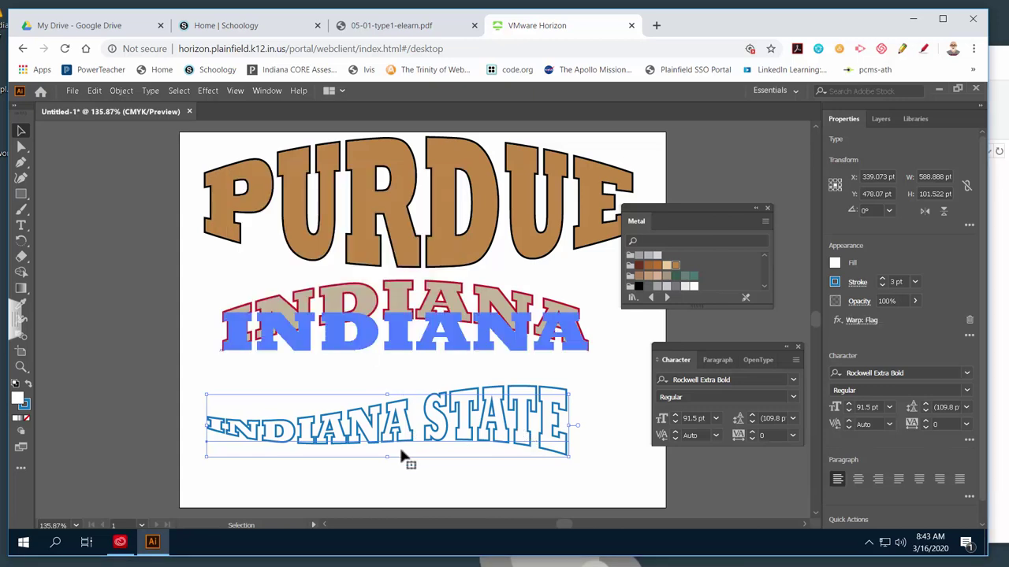
pyautogui.click(643, 473)
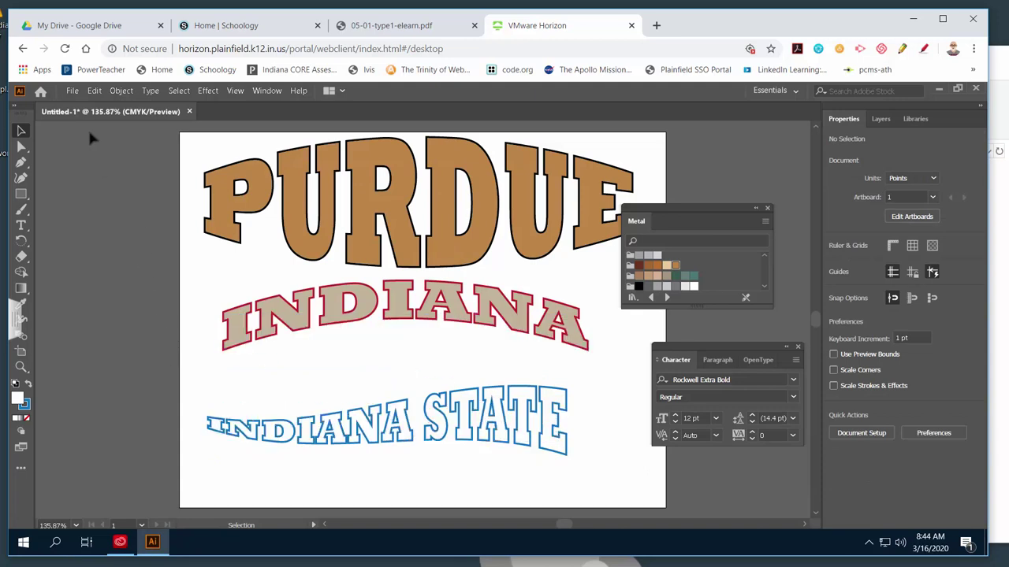
# Step: Save As TYPE 1 on the personal network home drive
pyautogui.click(71, 92)
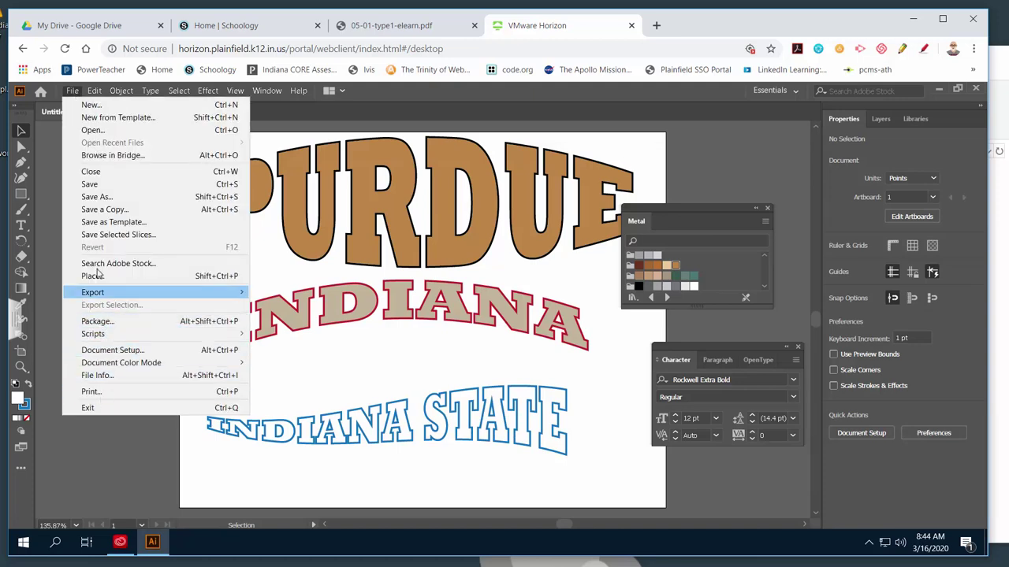
pyautogui.click(98, 197)
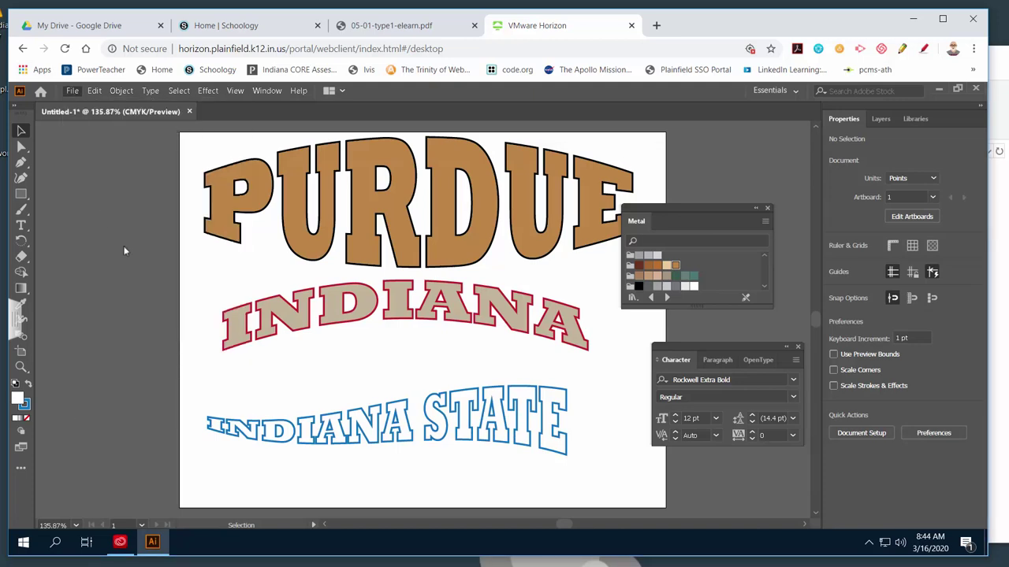
pyautogui.click(48, 264)
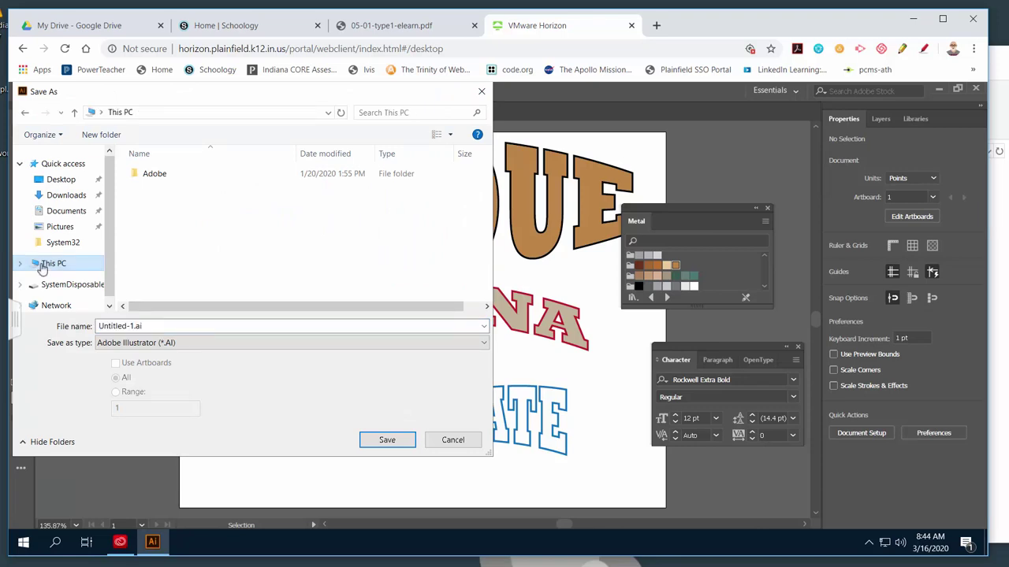
pyautogui.scroll(-5, 213, 274)
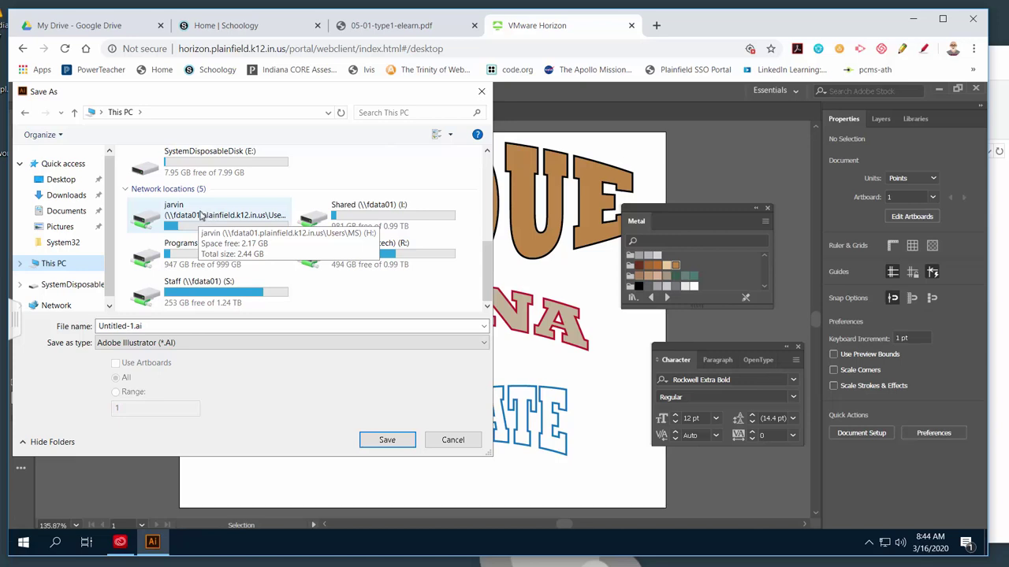
pyautogui.doubleClick(184, 214)
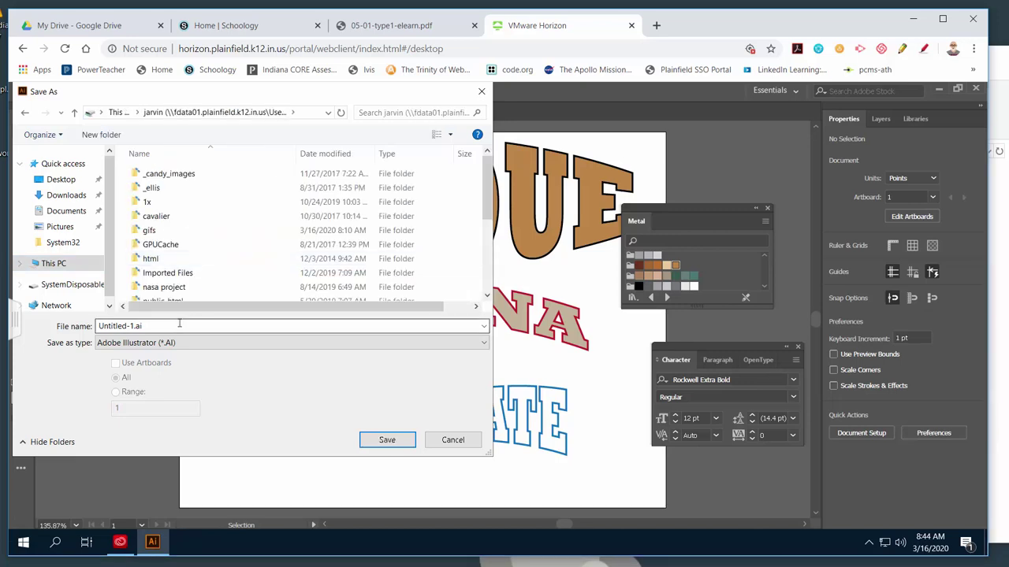
pyautogui.write('TYP')
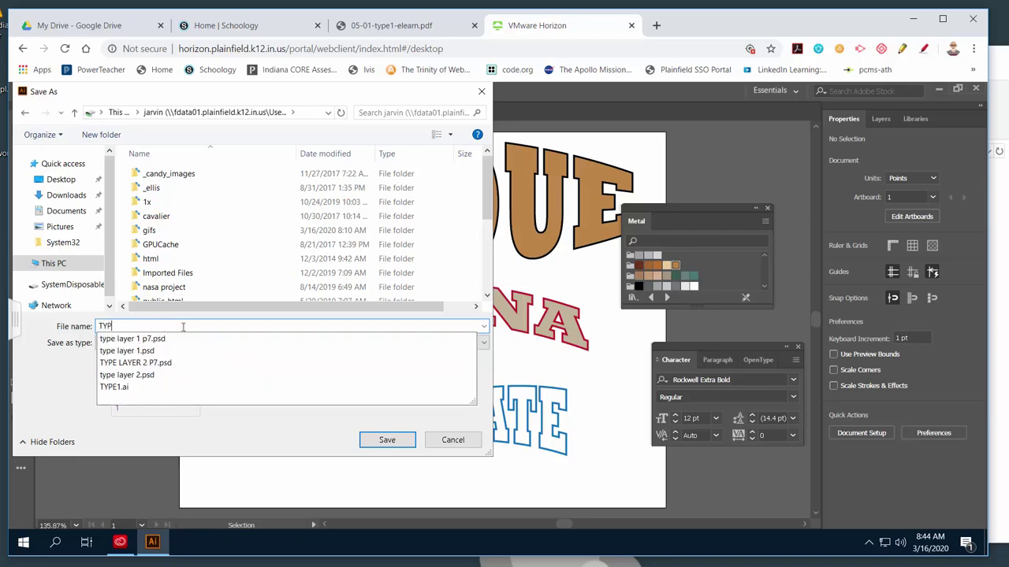
pyautogui.write('E 1')
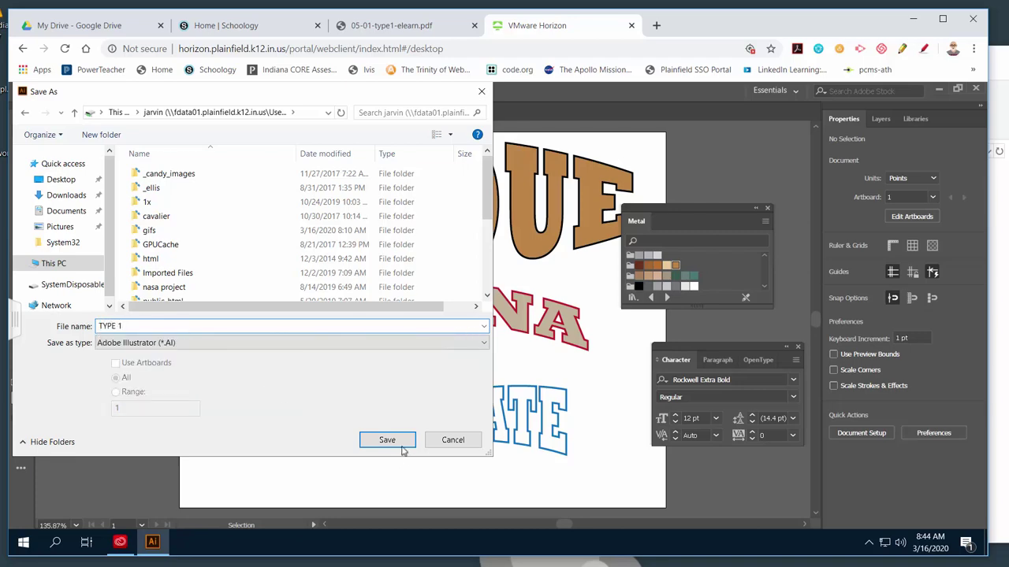
pyautogui.click(401, 444)
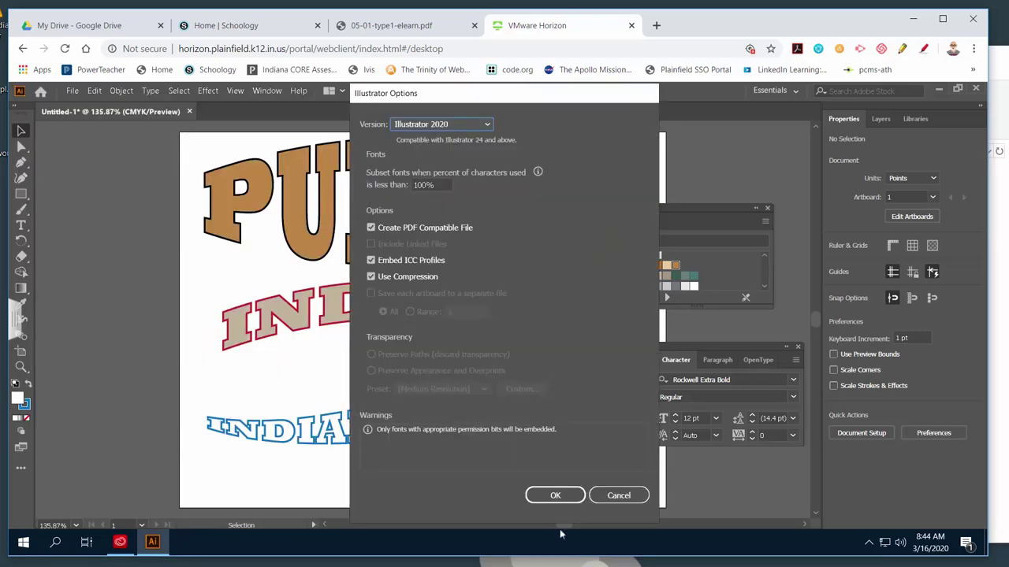
# Step: Accept the save options for TYPE 1.ai and close Illustrator once saving completes
pyautogui.click(554, 494)
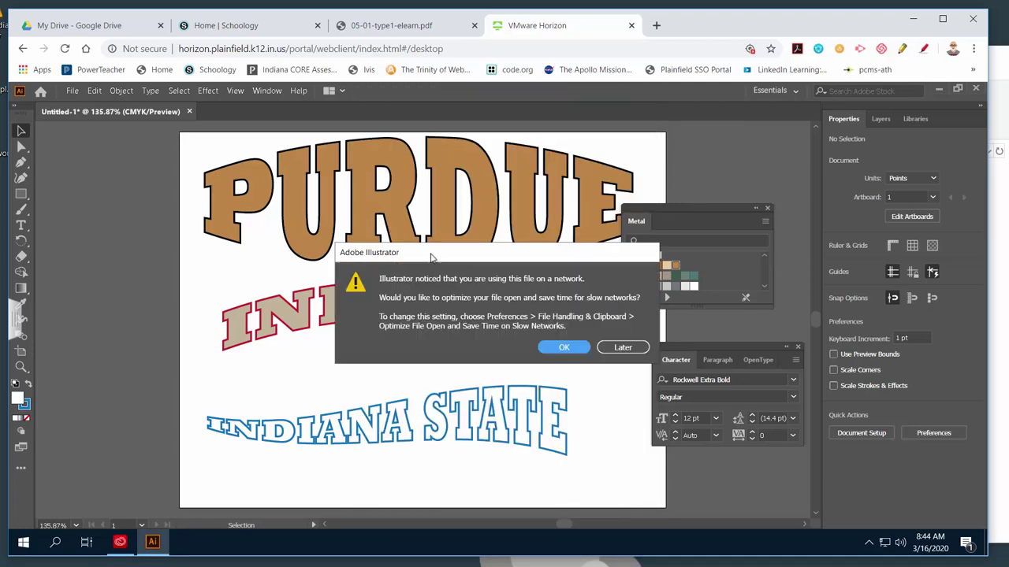
pyautogui.click(564, 348)
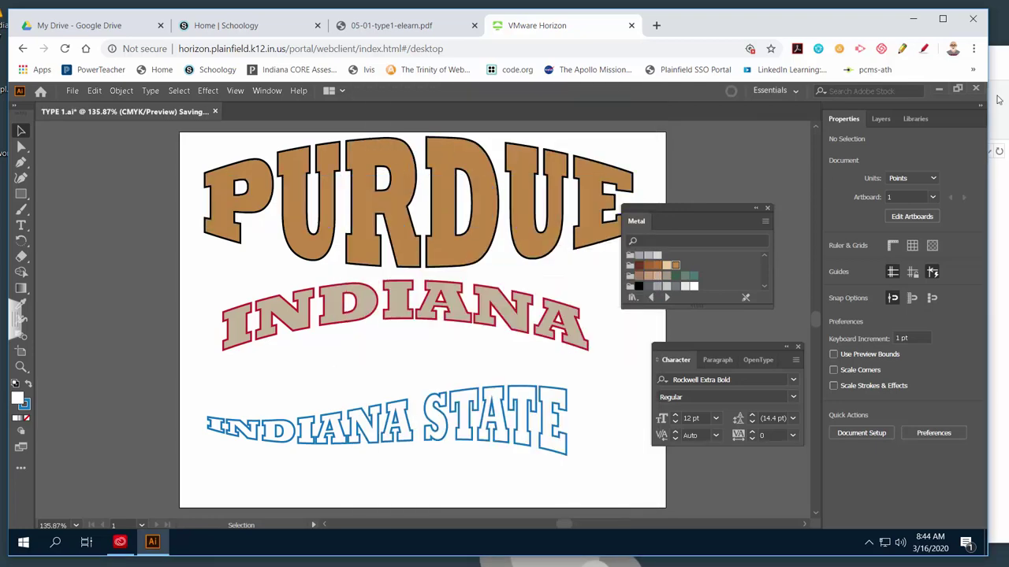
pyautogui.click(975, 88)
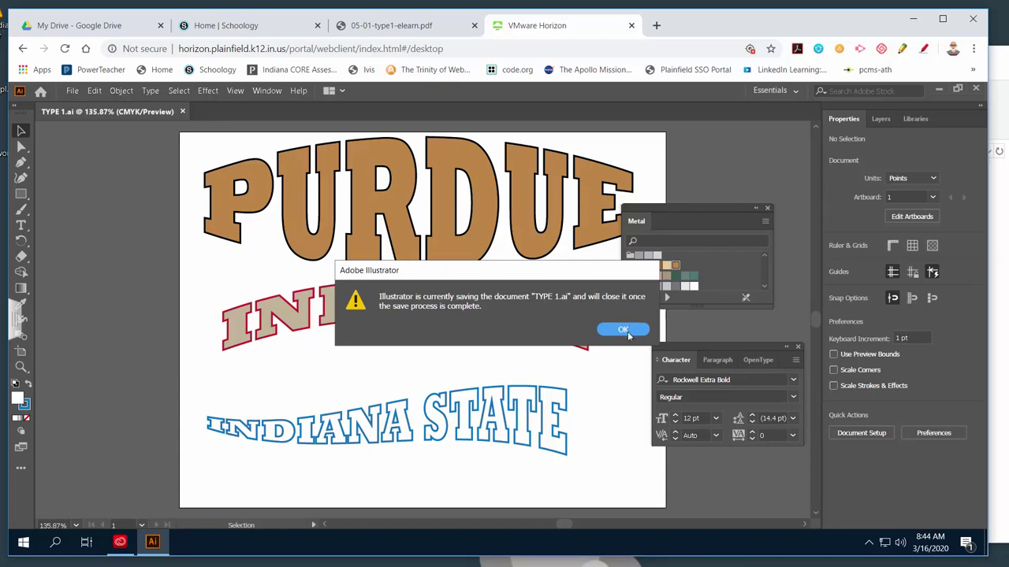
pyautogui.click(623, 329)
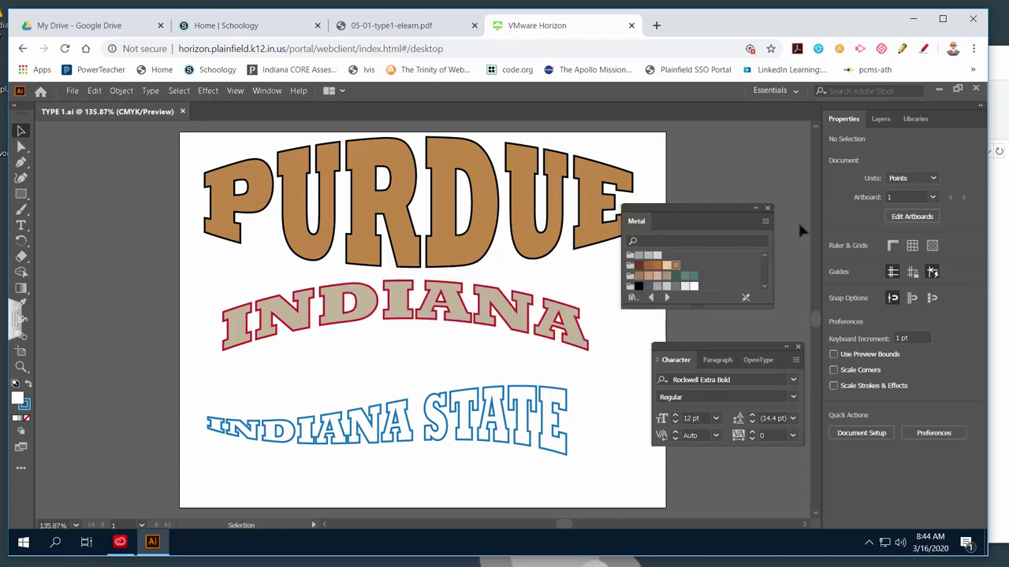
pyautogui.click(976, 90)
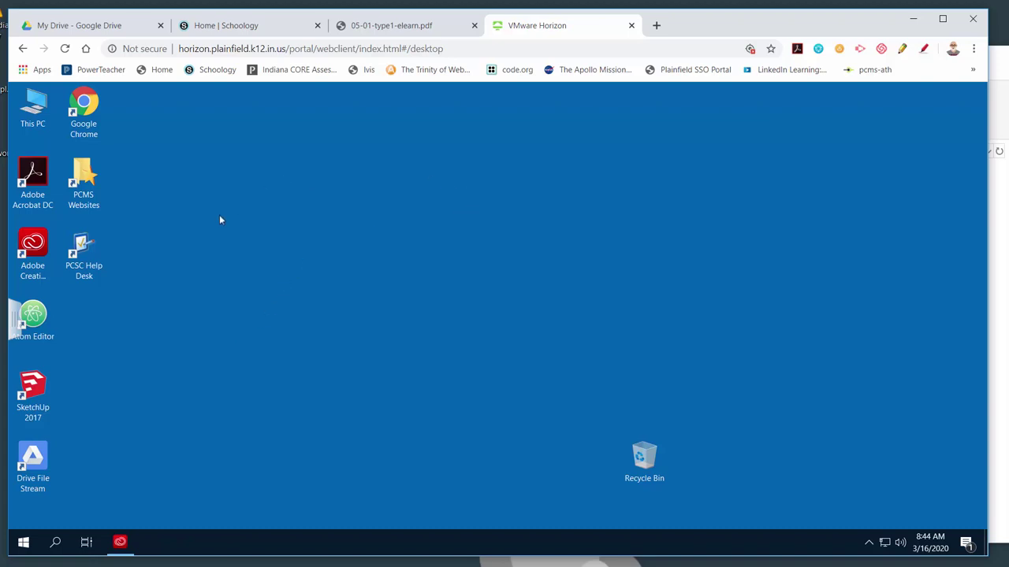
# Step: Move the Chrome shortcut to an empty desktop spot and launch Google Chrome
pyautogui.moveTo(83, 138); pyautogui.dragTo(287, 276)
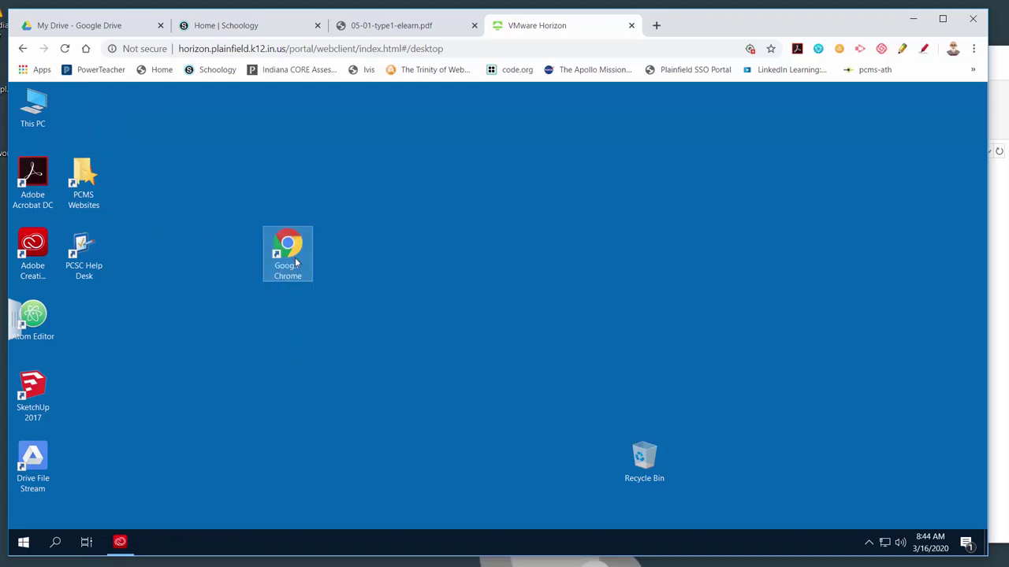
pyautogui.doubleClick(297, 260)
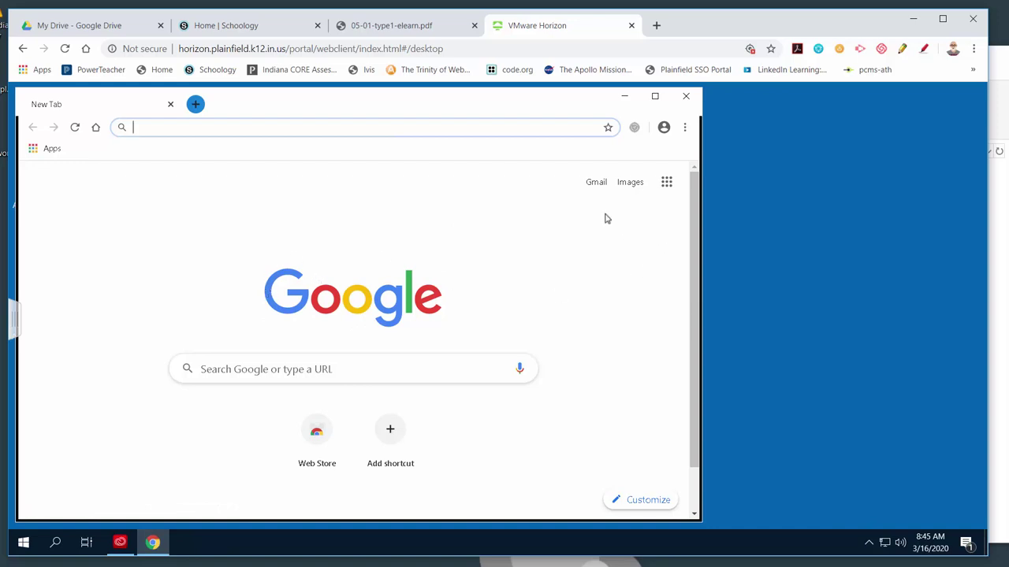
# Step: Start Chrome sync sign-in with the school e-mail and choose the G Suite account
pyautogui.click(664, 127)
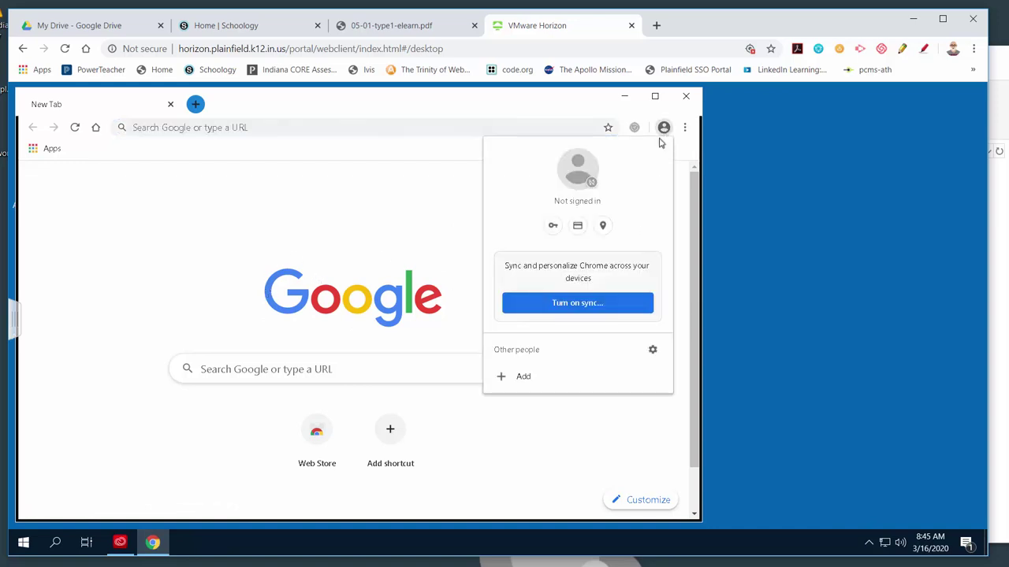
pyautogui.click(619, 306)
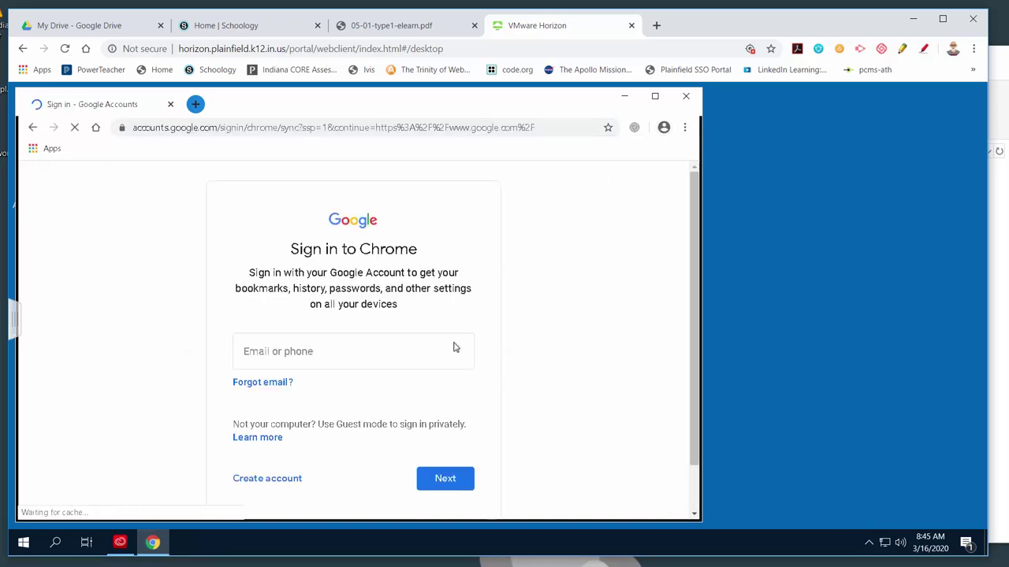
pyautogui.click(354, 359)
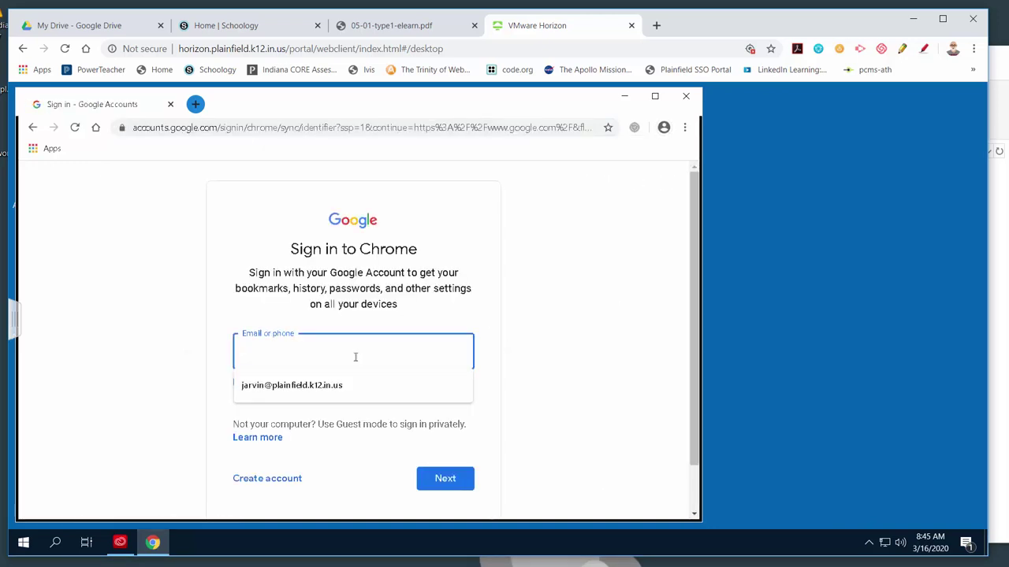
pyautogui.click(346, 390)
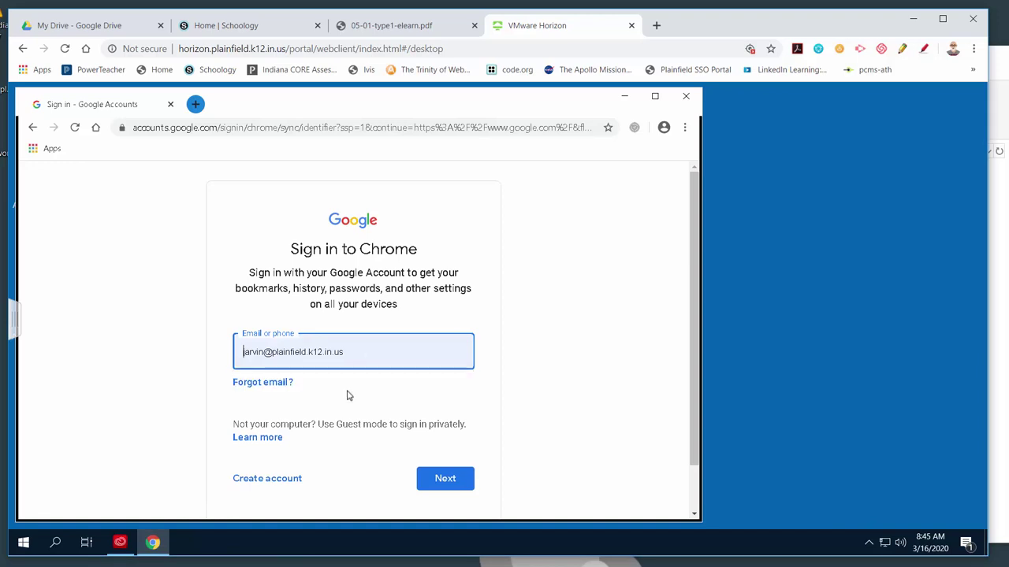
pyautogui.click(460, 488)
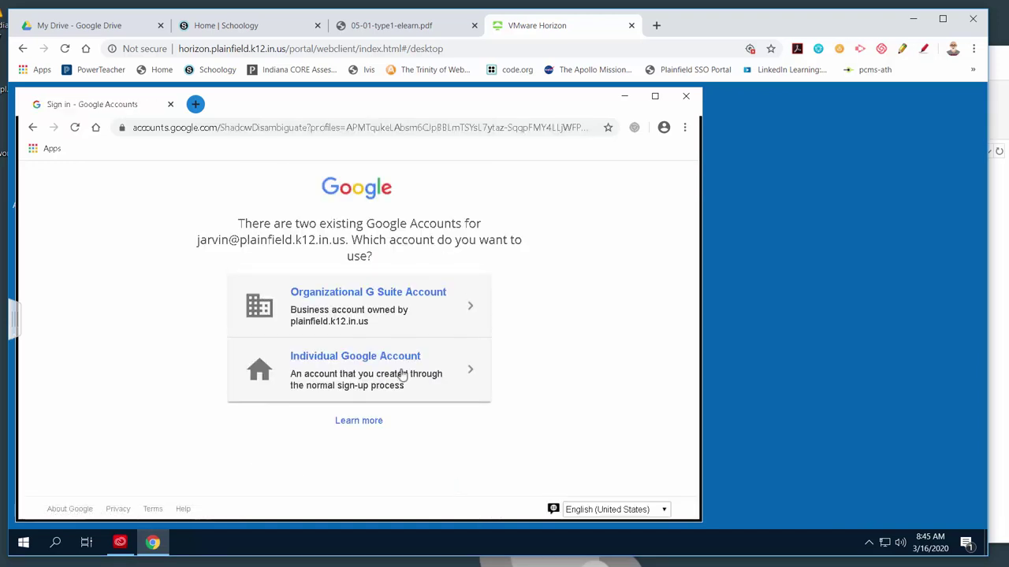
pyautogui.click(400, 309)
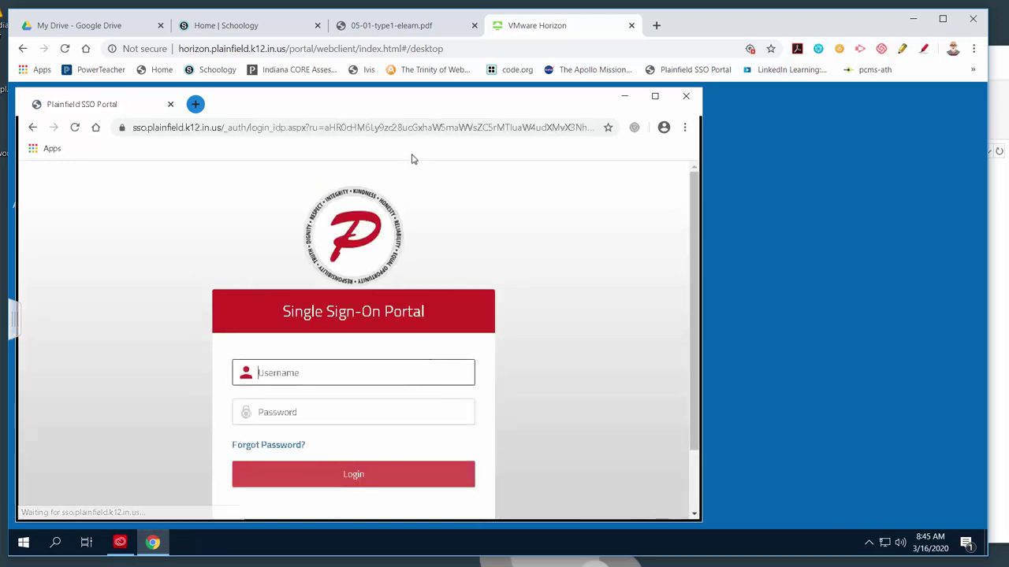
# Step: Log in on the single sign-on portal with the school username and password
pyautogui.click(378, 370)
pyautogui.write('j')
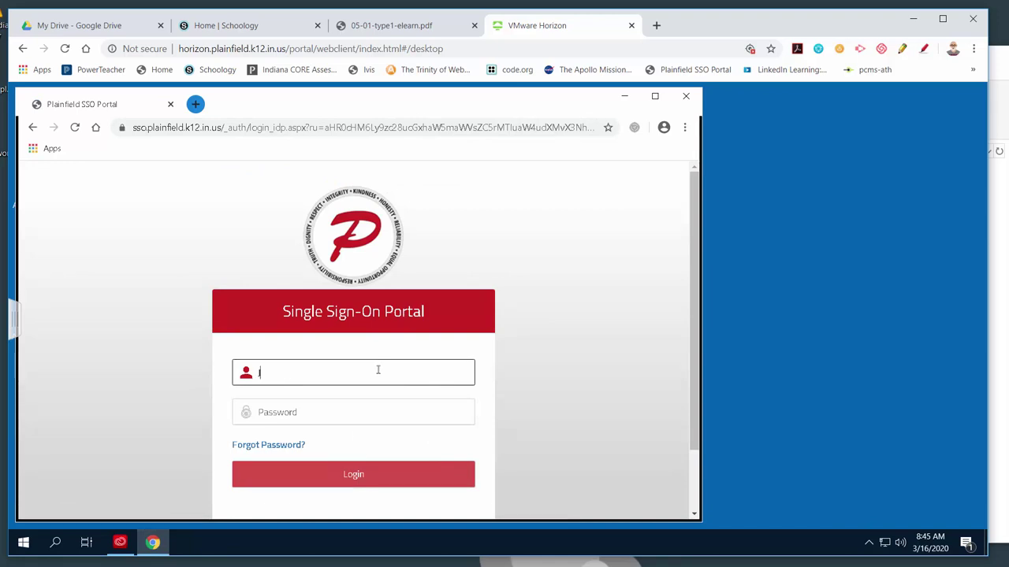
pyautogui.press('Tab')
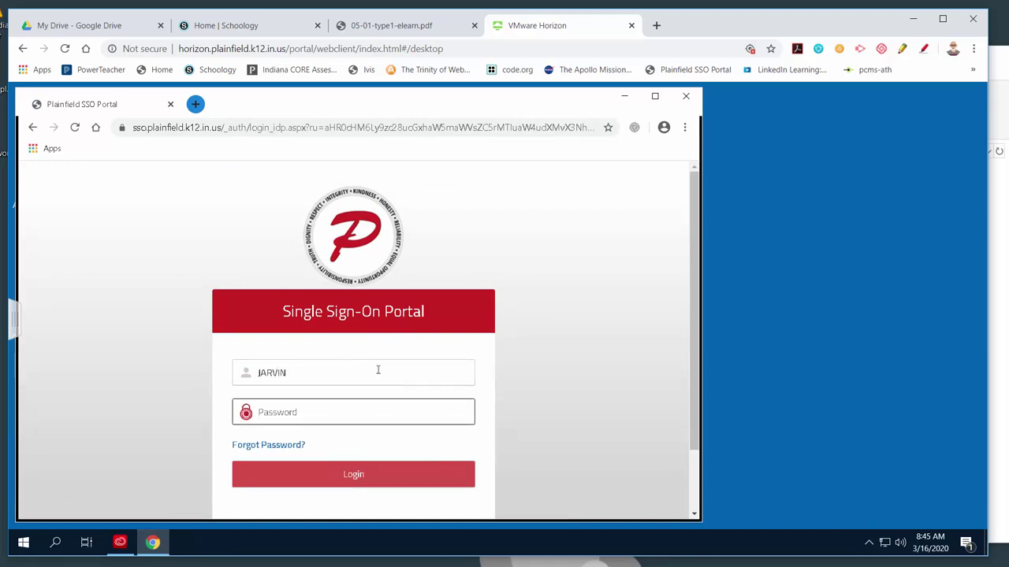
pyautogui.write('••••••••')
pyautogui.press('Return')
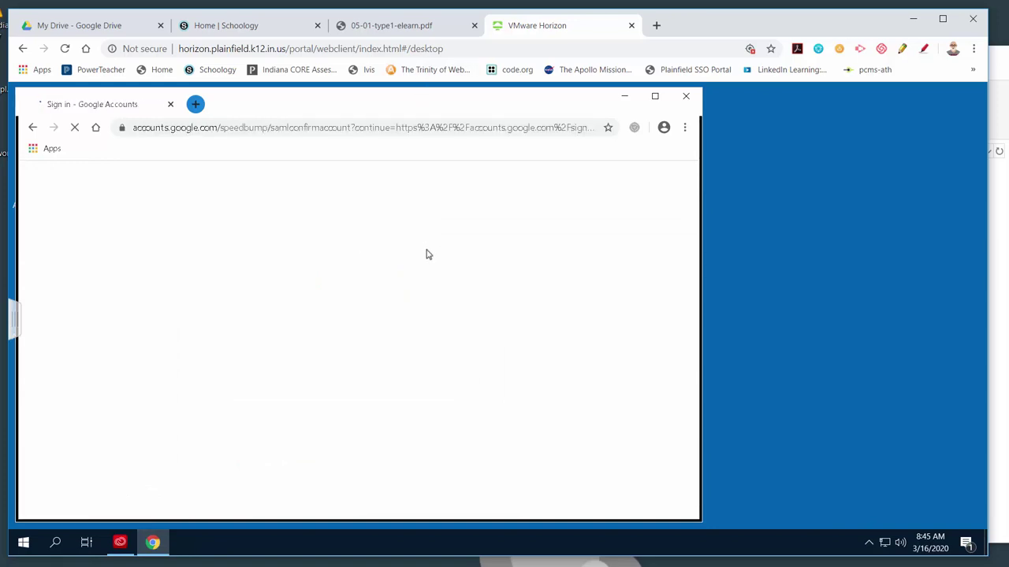
# Step: Continue with the managed account, link existing browser data, and accept turning on sync
pyautogui.click(441, 378)
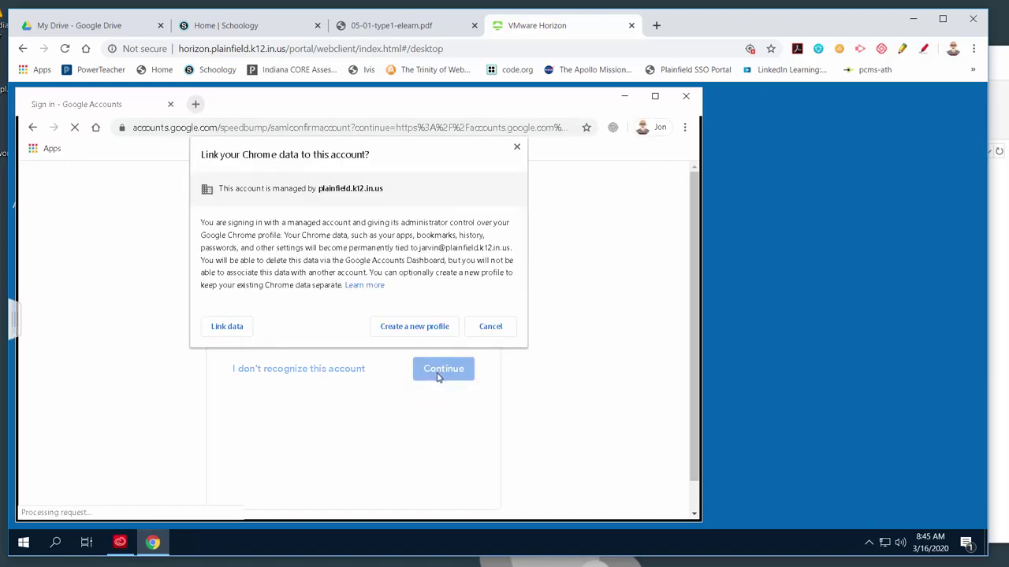
pyautogui.click(228, 326)
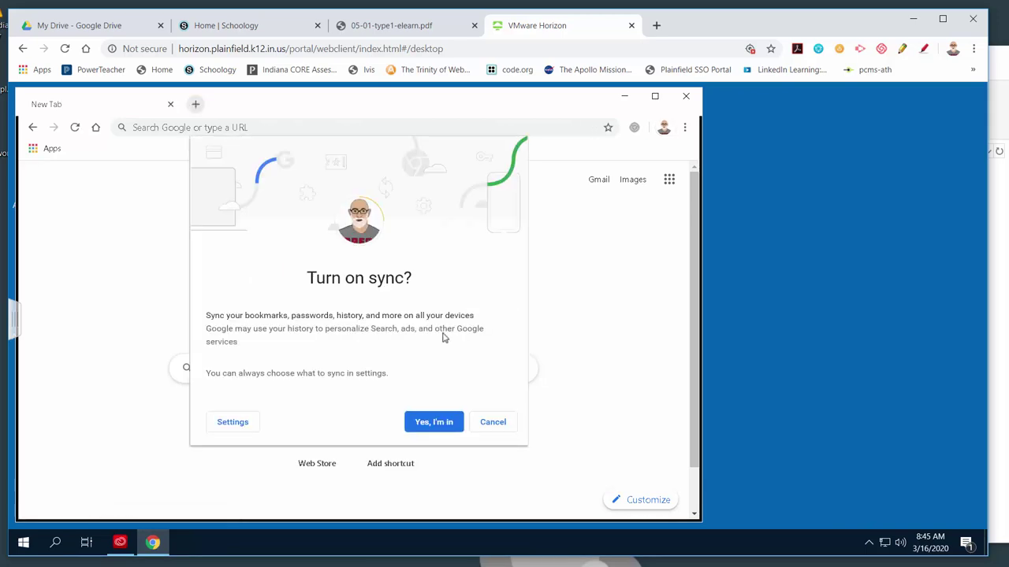
pyautogui.click(434, 423)
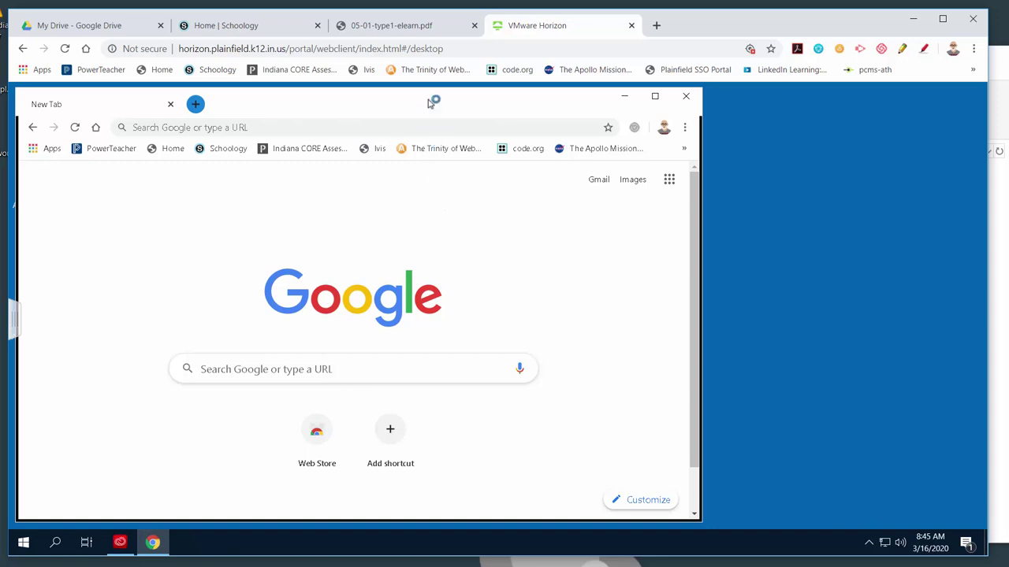
pyautogui.moveTo(431, 103); pyautogui.dragTo(516, 111)
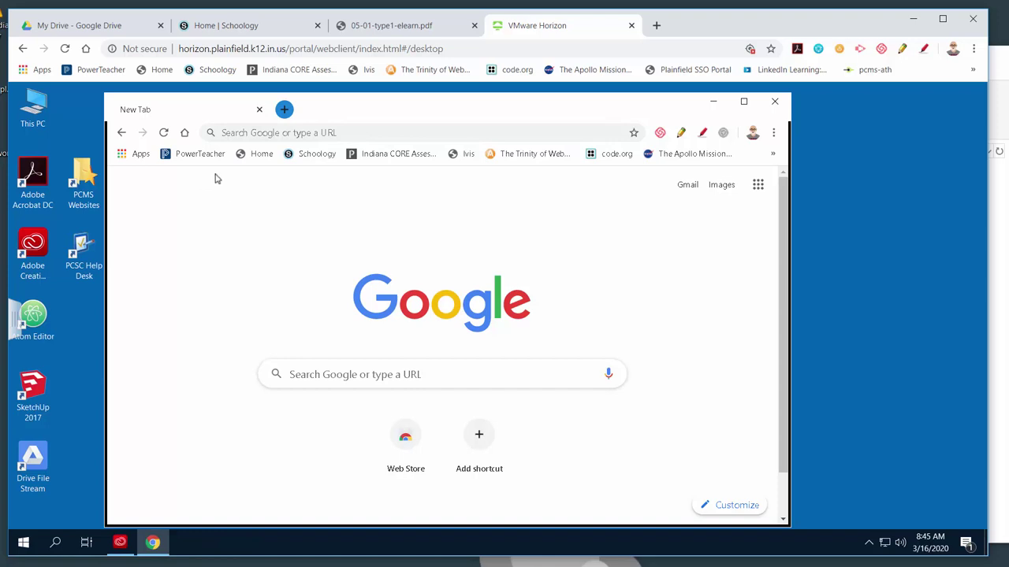
# Step: Open Schoology and navigate COMP GRAPH > 02 Design with Illustrator > Project 05: Shirt Design > Lesson 01: Type 01
pyautogui.click(322, 161)
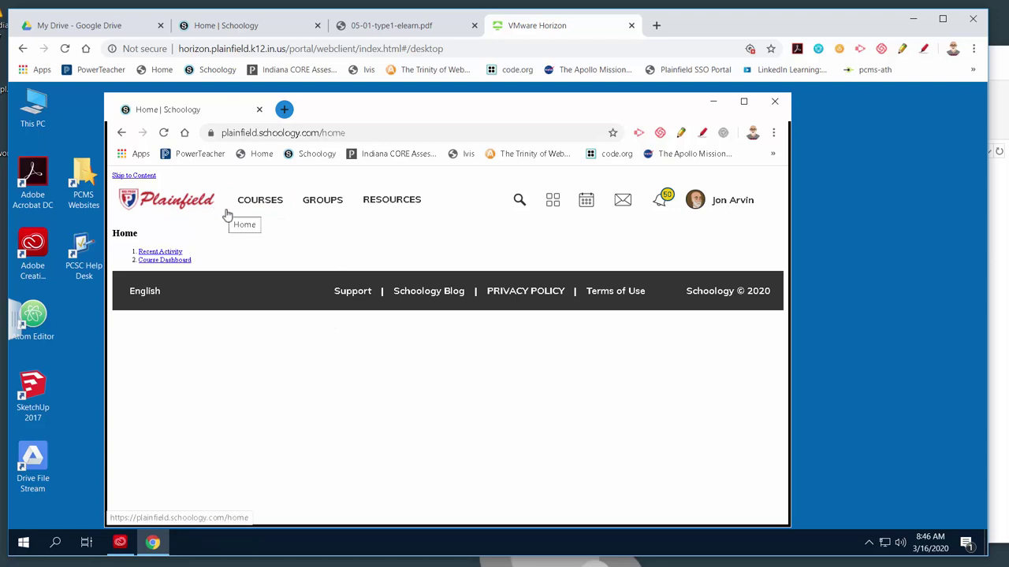
pyautogui.click(163, 133)
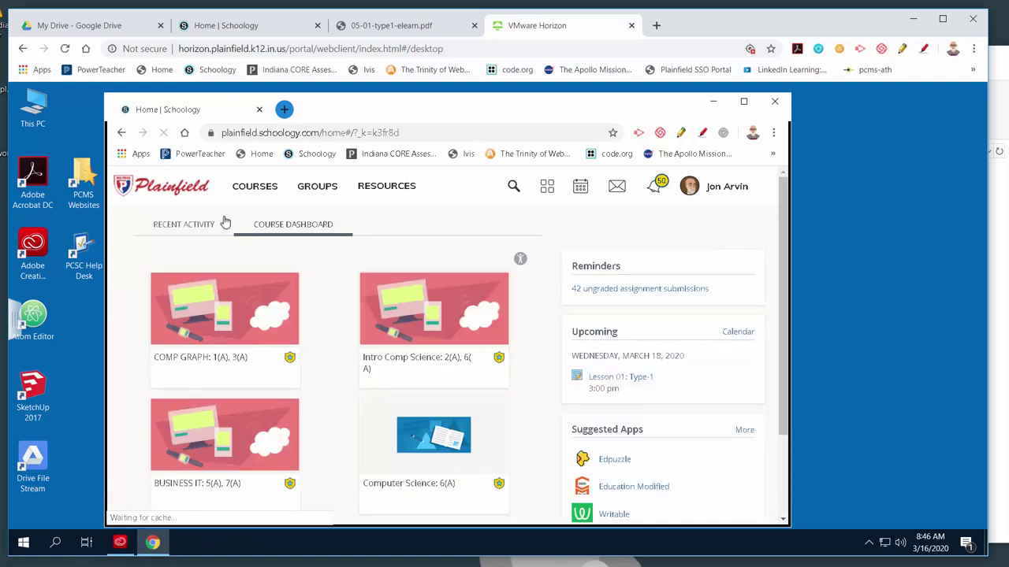
pyautogui.click(226, 321)
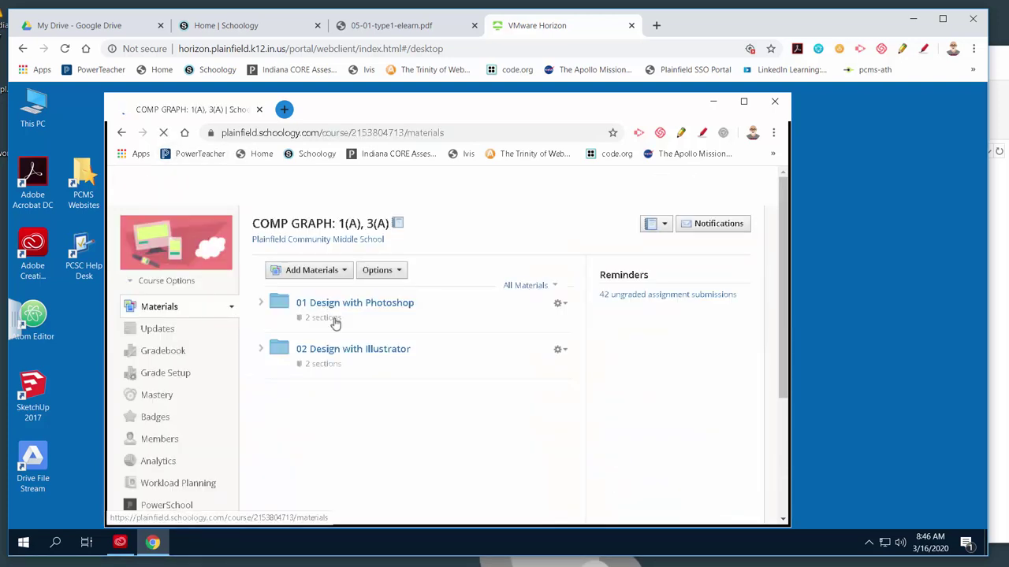
pyautogui.click(345, 351)
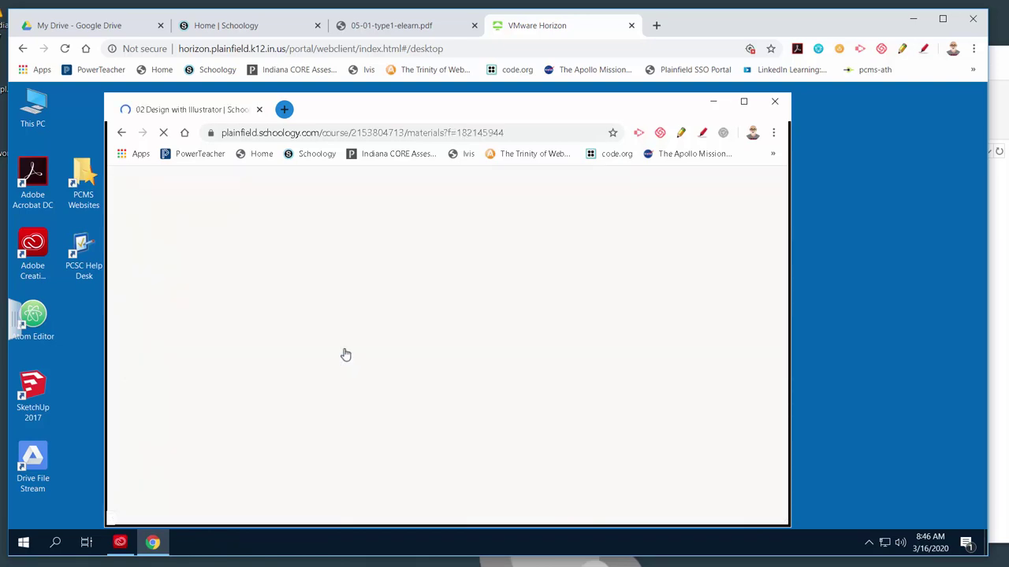
pyautogui.scroll(-3, 340, 439)
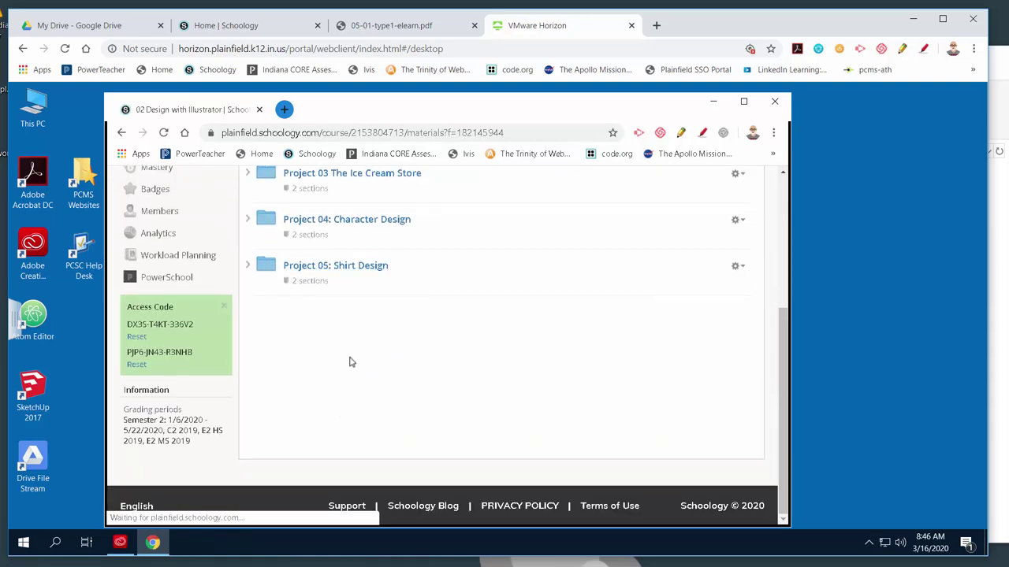
pyautogui.click(355, 270)
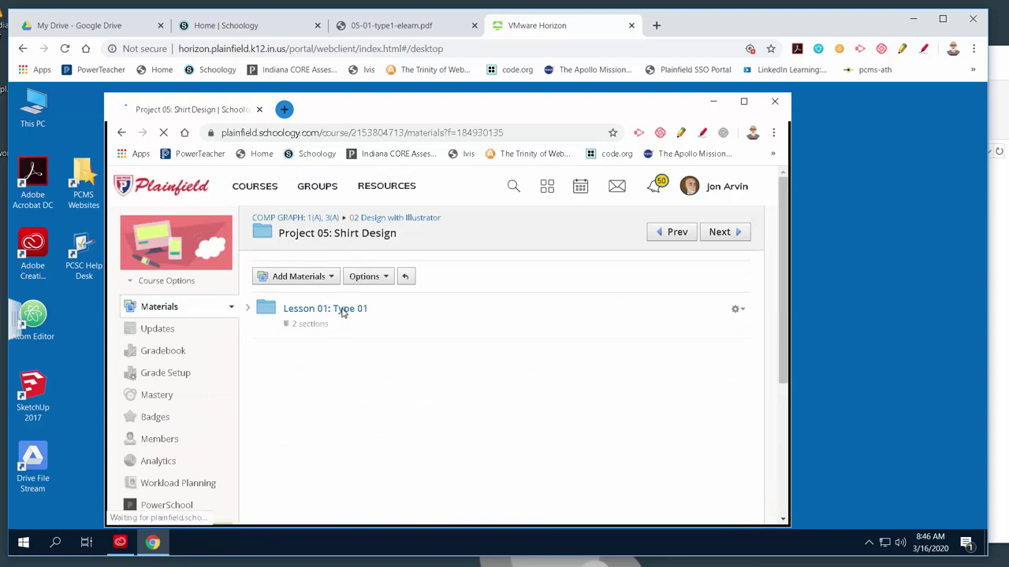
pyautogui.click(344, 312)
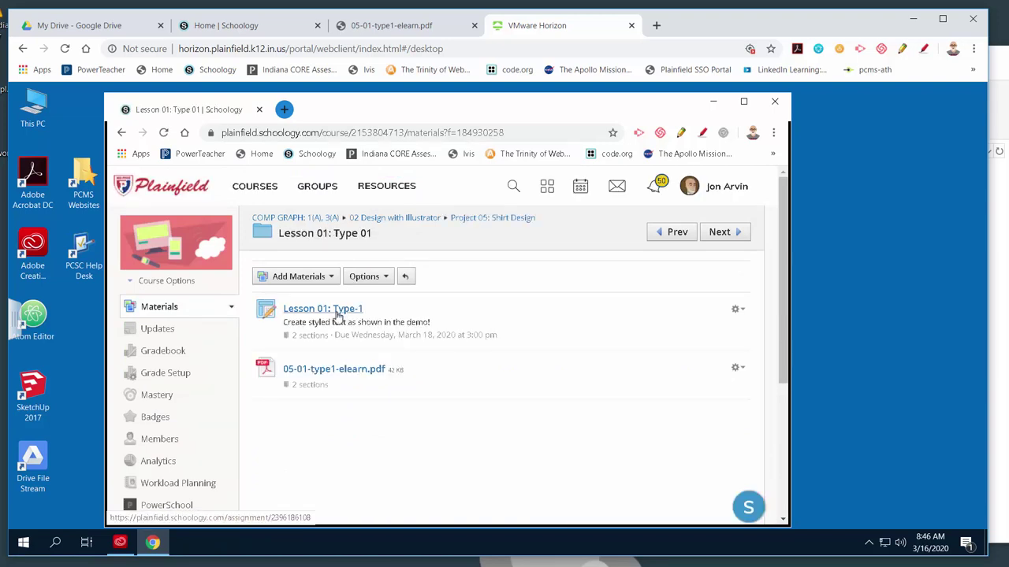